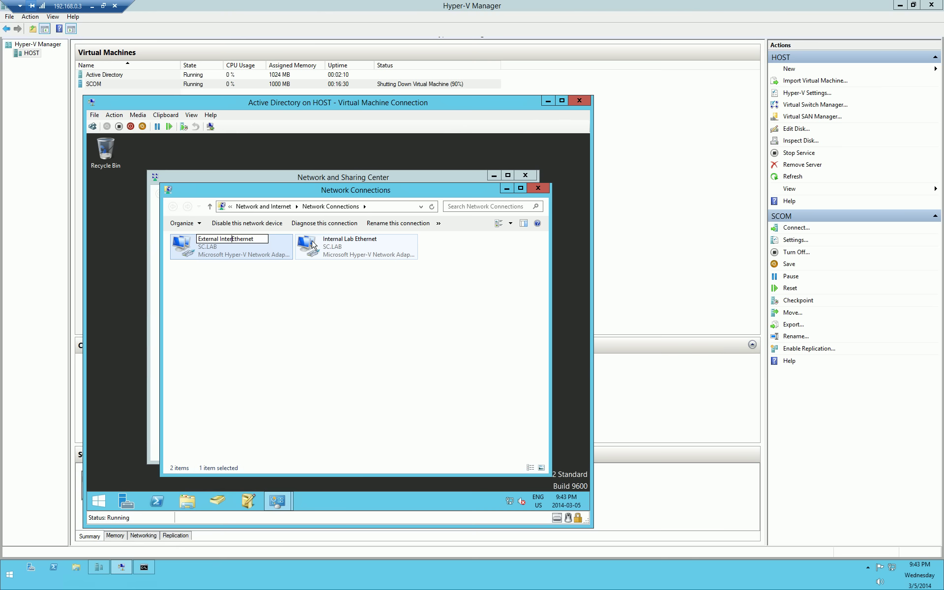
Rename the first network adapter as External Internet Ethernet and close the Network Connections window
text(net)
key(Return)
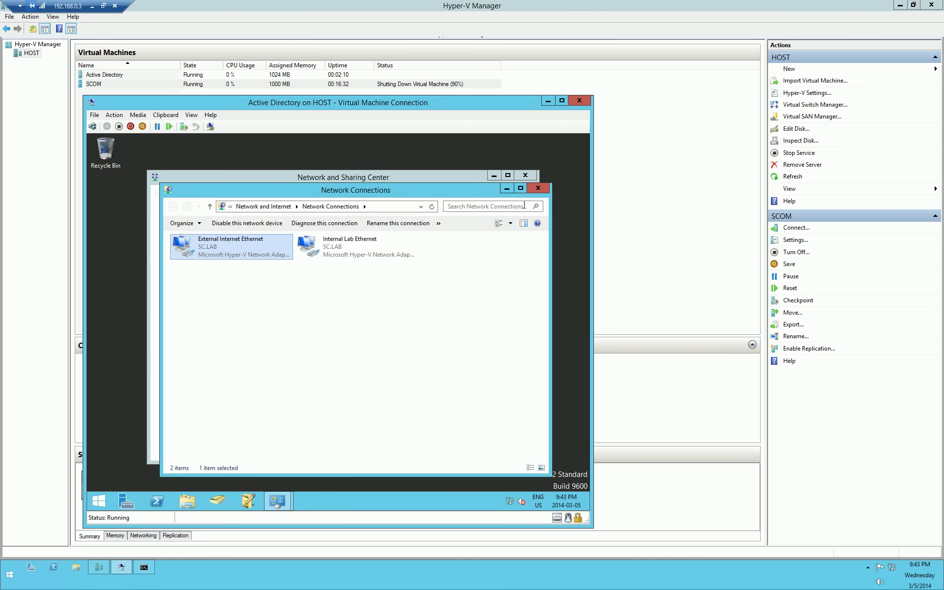
click(536, 188)
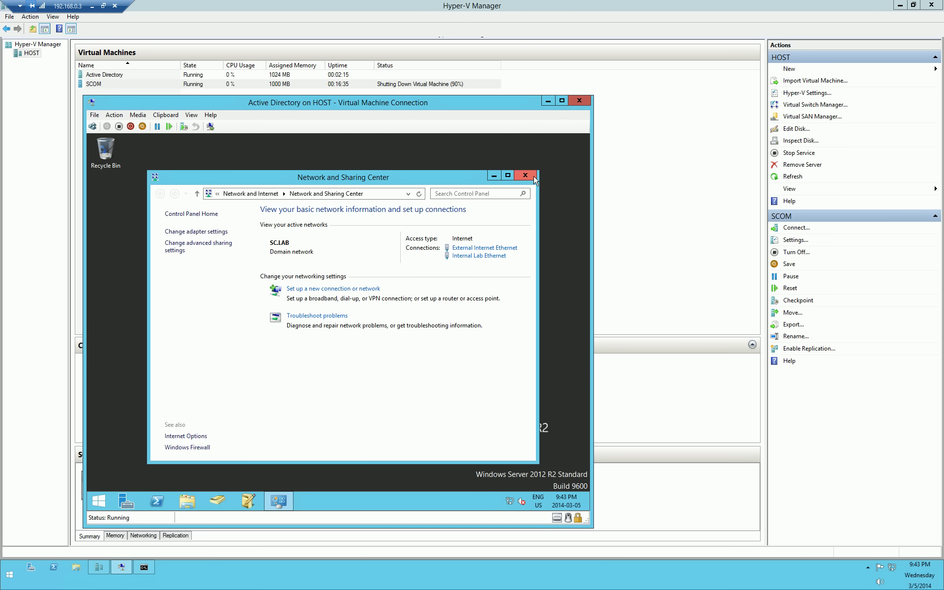
Open the IPv4 properties of the External Internet Ethernet adapter and switch it to a manually specified IP address
click(199, 233)
double_click(231, 246)
double_click(231, 364)
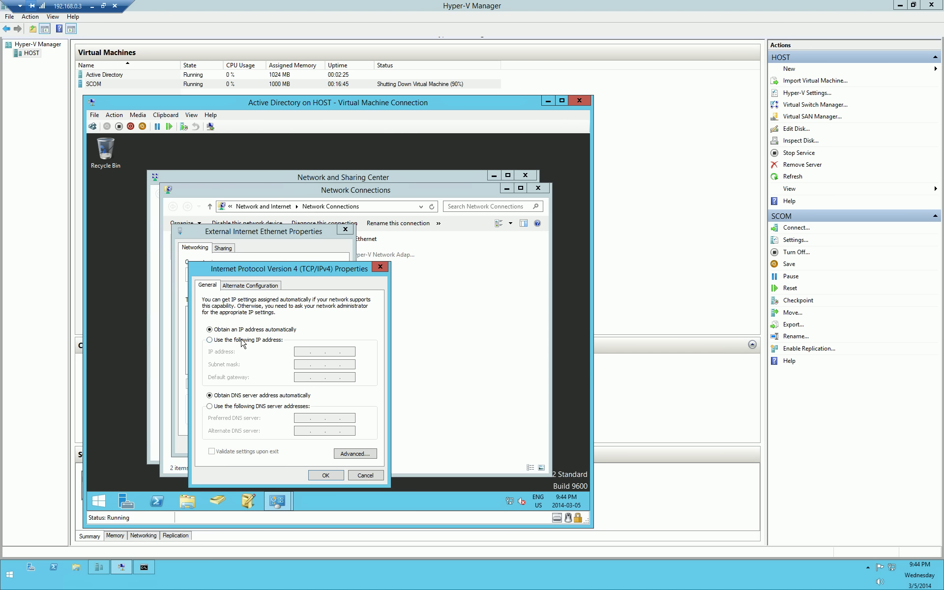
click(209, 339)
Set the IP address to 192.168.0.4, the subnet mask to 255.255.255.0 and the default gateway to 192.168.0.1
click(300, 352)
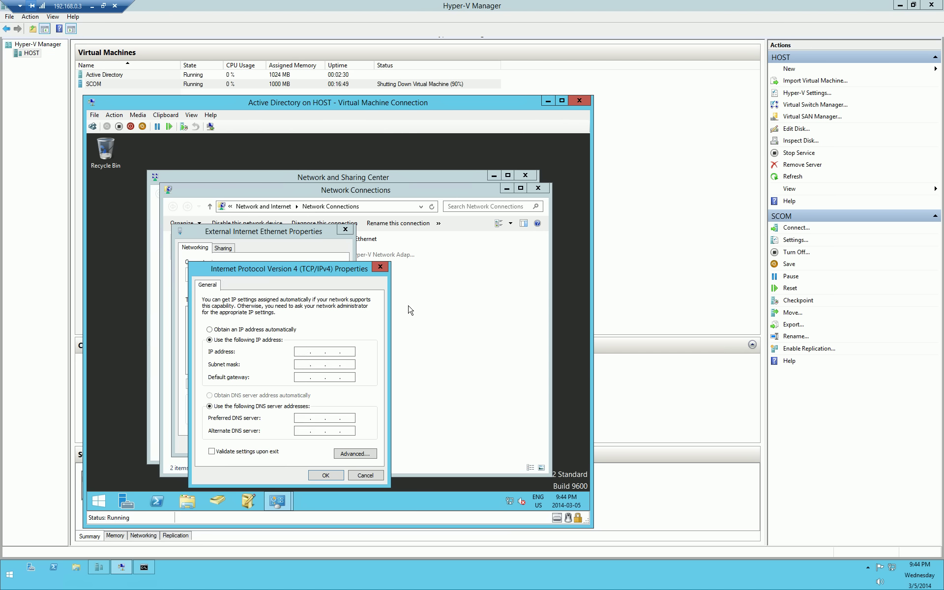
text(192 . 166 . )
text(80)
key(BackSpace)
key(BackSpace)
key(BackSpace)
key(BackSpace)
text(68.0.4)
key(Tab)
key(Tab)
text(192.168.0.1)
Copy the host's DNS servers from its ipconfig output: preferred 24.226.10.193 and alternate 24.226.10.194, and accept the IPv4 settings
click(144, 567)
drag(761, 332, 814, 340)
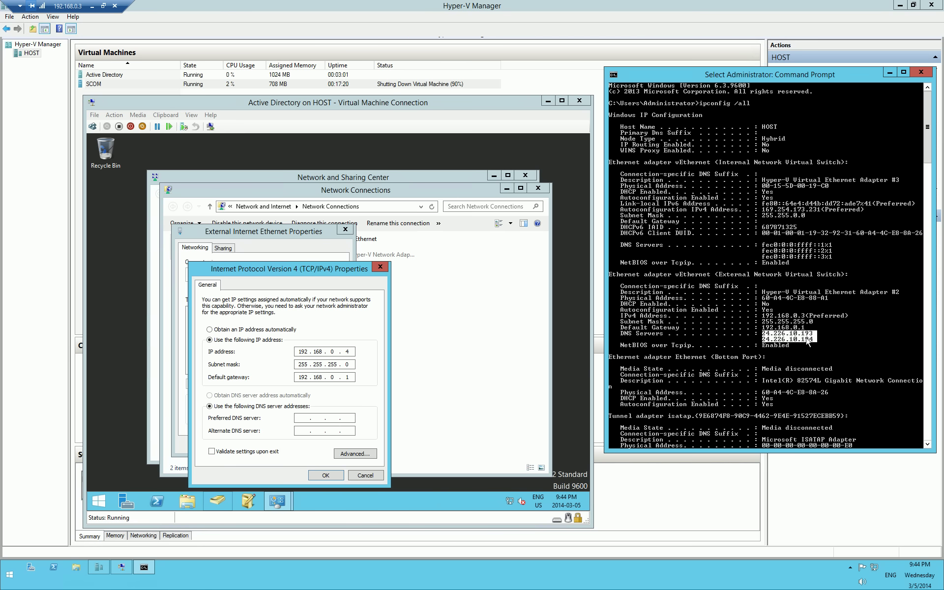
click(305, 422)
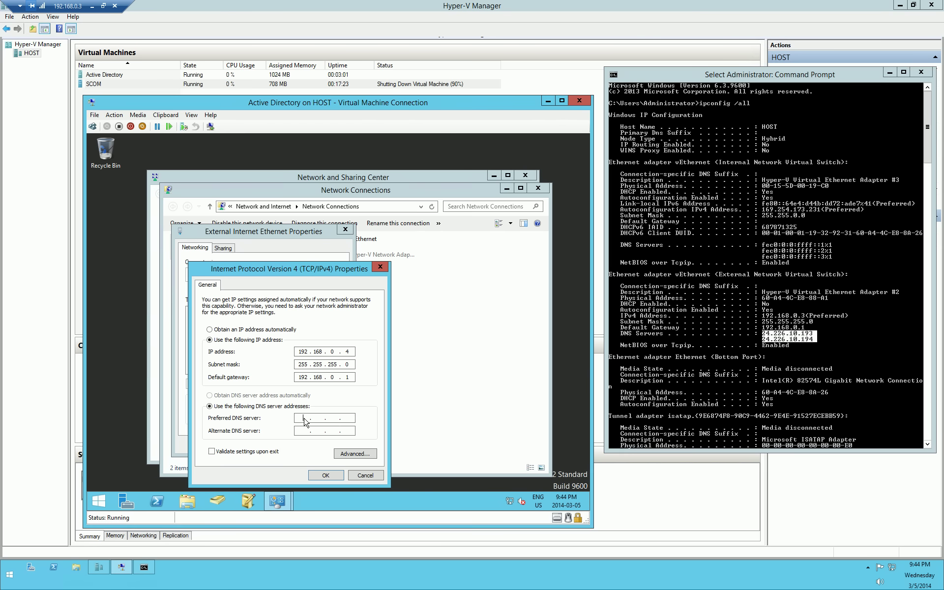
text(24 . )
text(226 . )
text(10 . )
text(192)
key(BackSpace)
key(BackSpace)
key(BackSpace)
text(193)
key(Tab)
text(24.226.10.194)
click(279, 452)
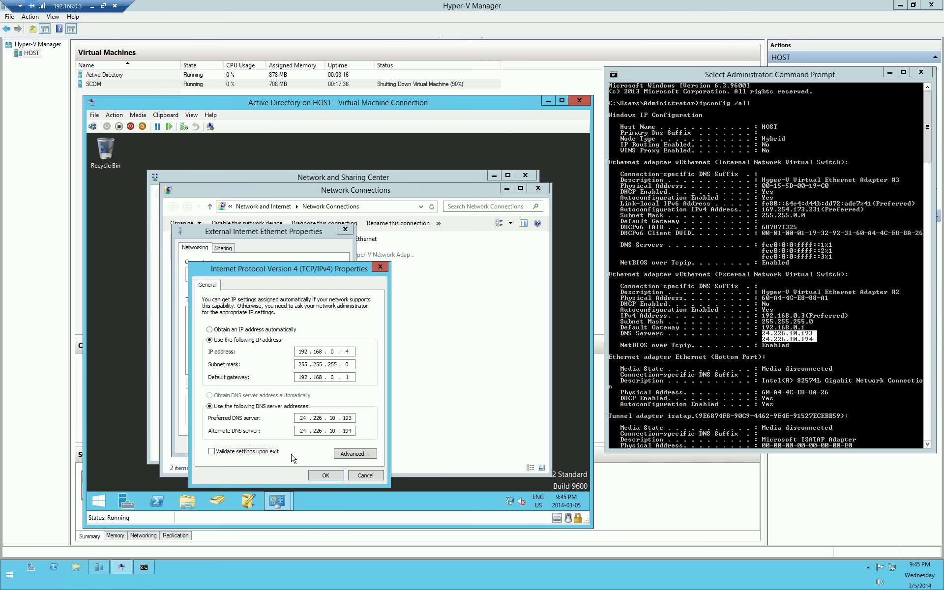
click(322, 475)
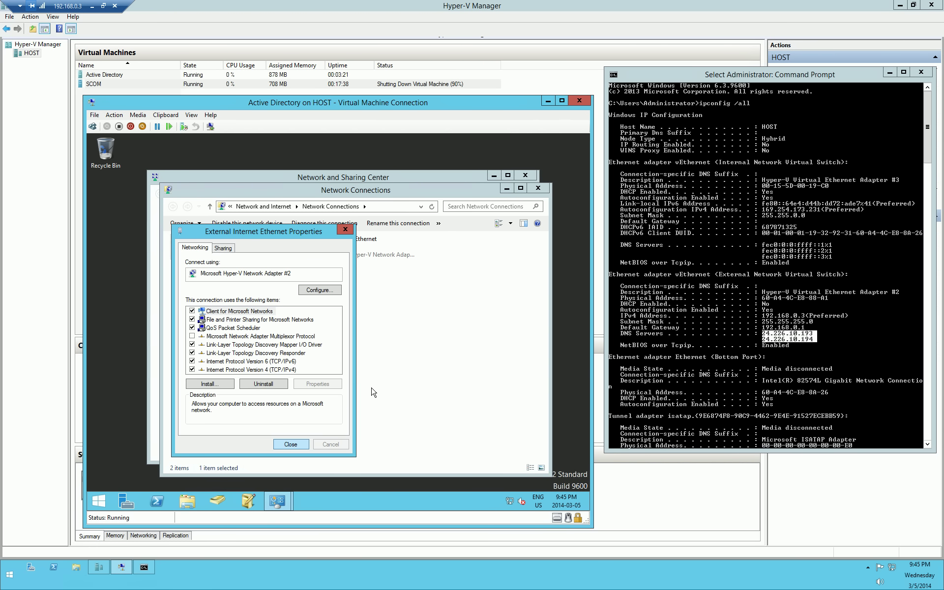
Close the adapter properties, the host's Command Prompt and the virtual machine's network windows
key(Return)
click(453, 407)
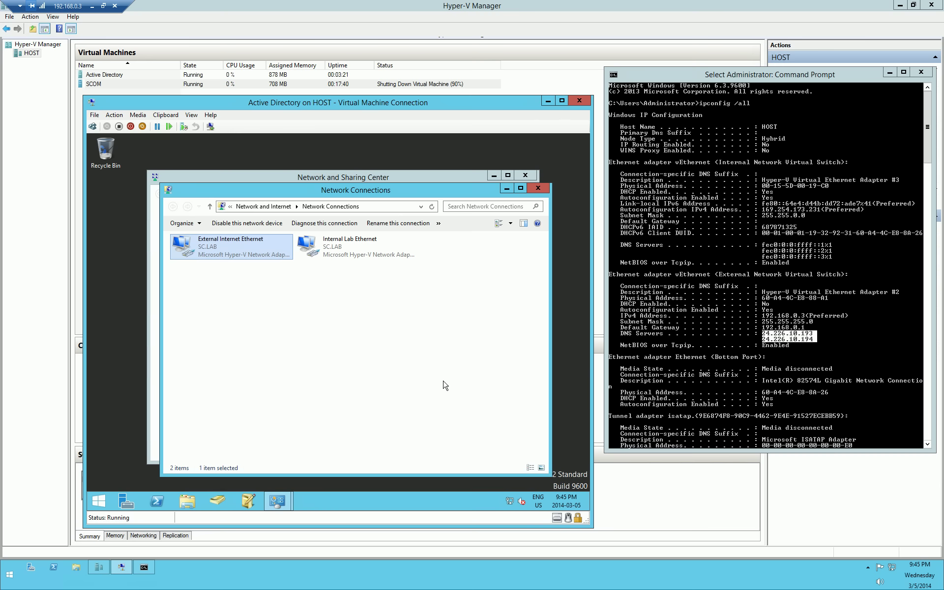
click(386, 358)
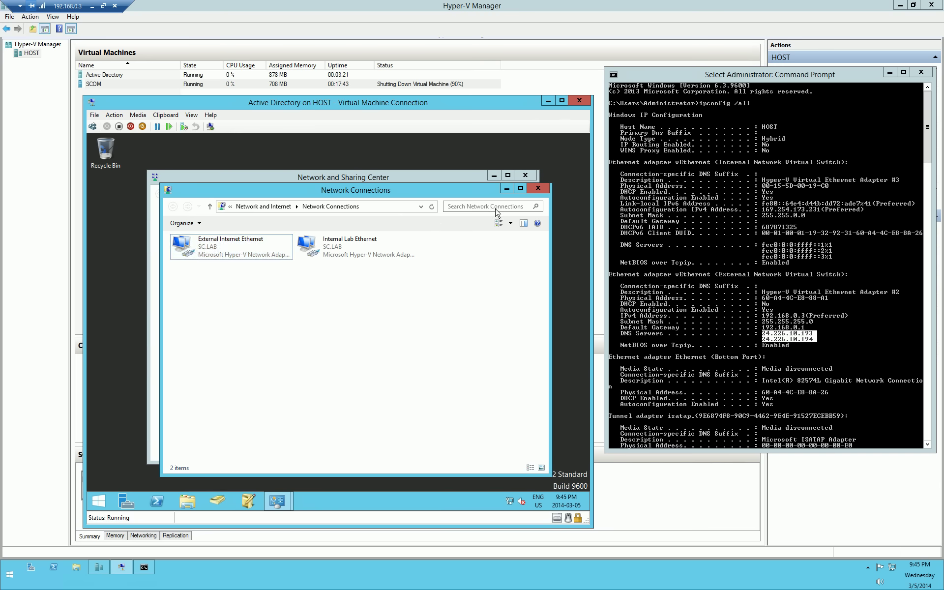
click(921, 75)
click(543, 189)
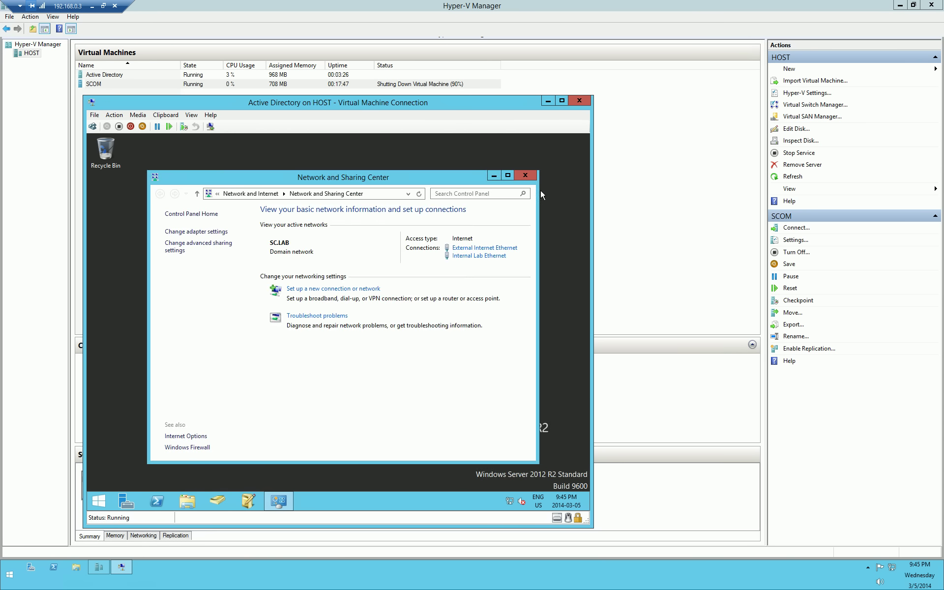
click(525, 176)
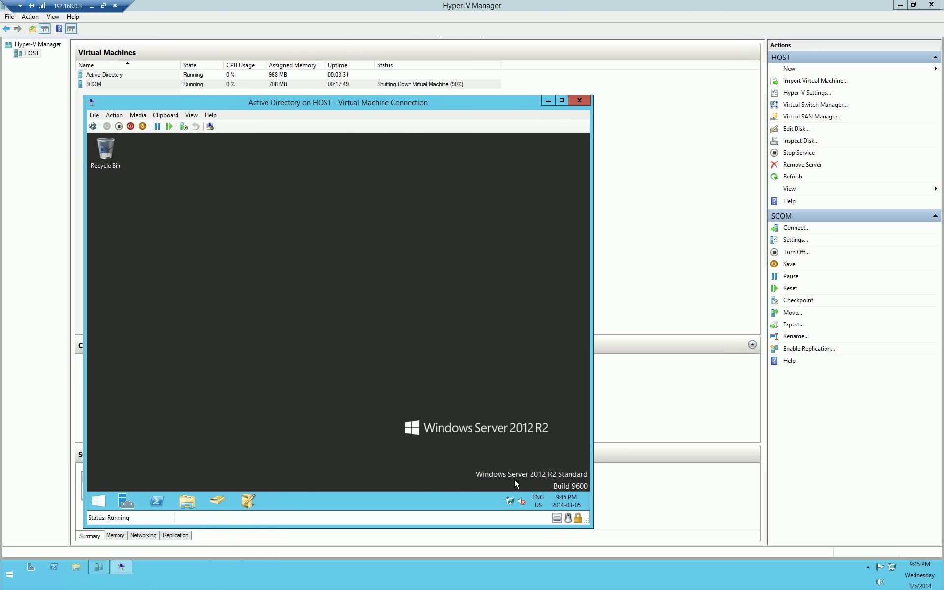
Open Server Manager in the virtual machine and show the Local Server properties
mouse_move(510, 503)
click(124, 496)
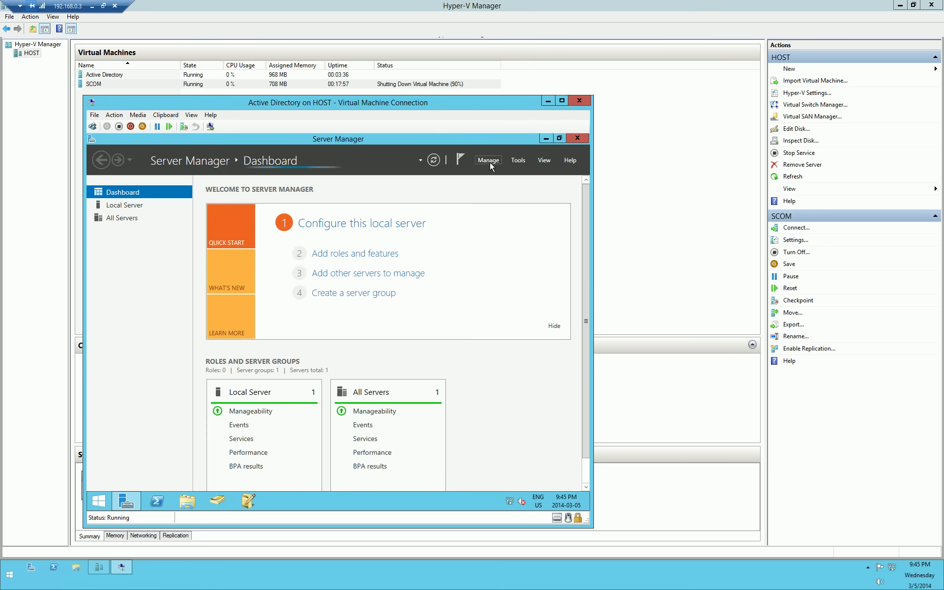
click(127, 210)
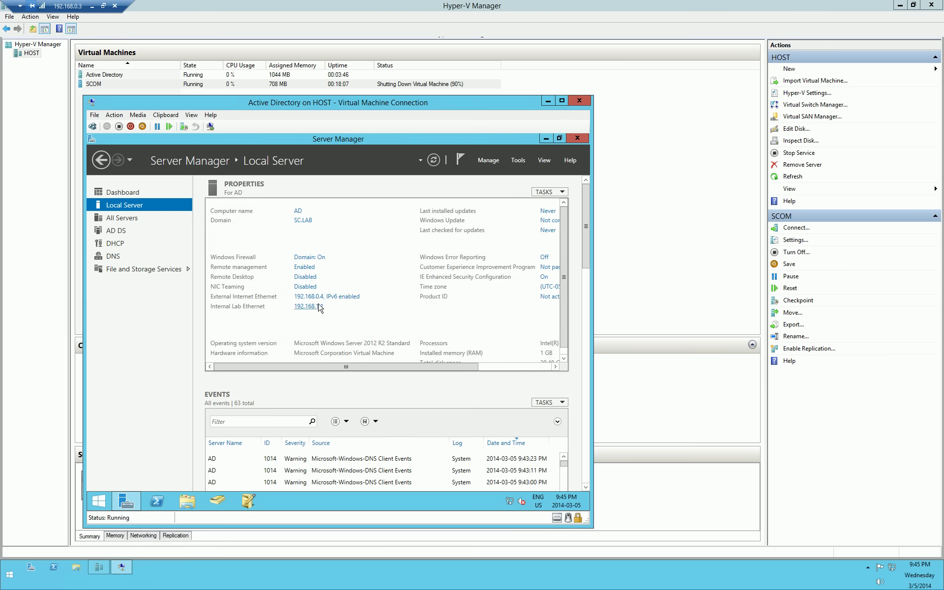
Start the Add Roles and Features Wizard with a role-based or feature-based installation on the server AD.SC.LAB
click(484, 159)
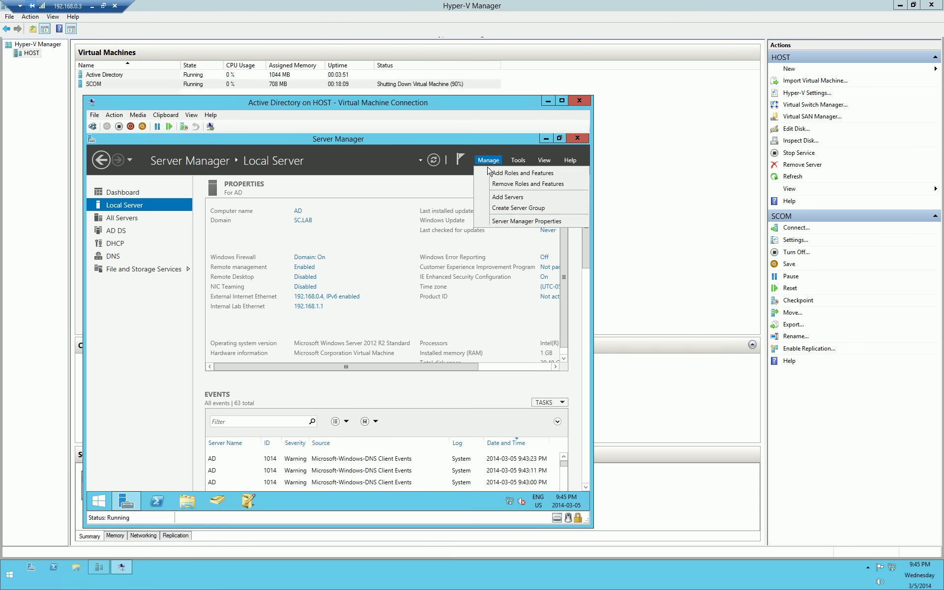
click(487, 171)
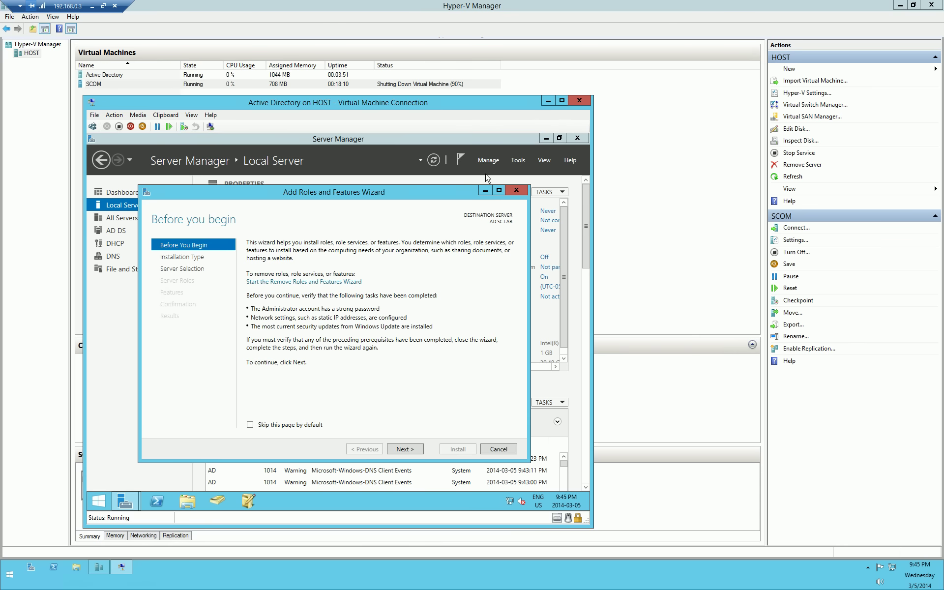
click(418, 449)
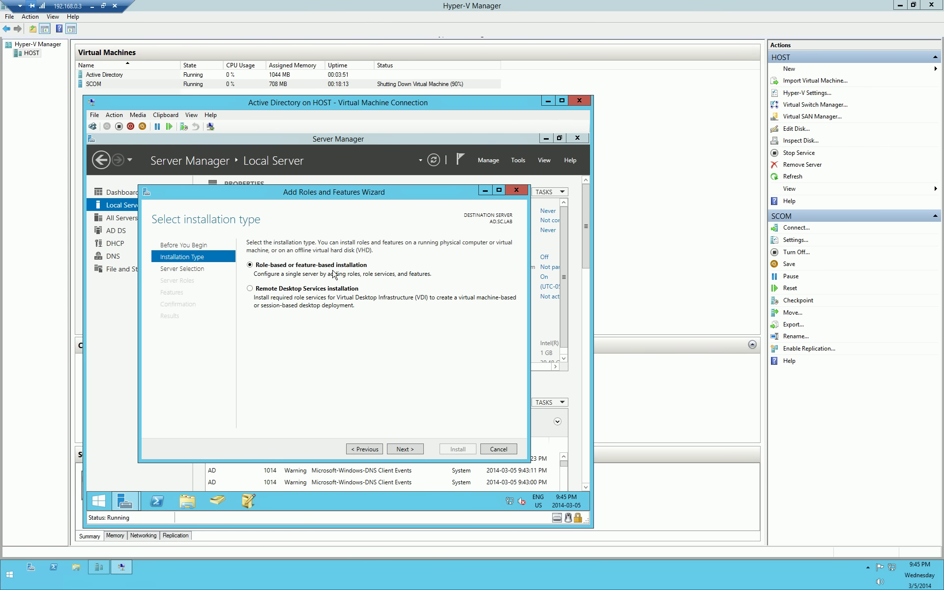
click(419, 449)
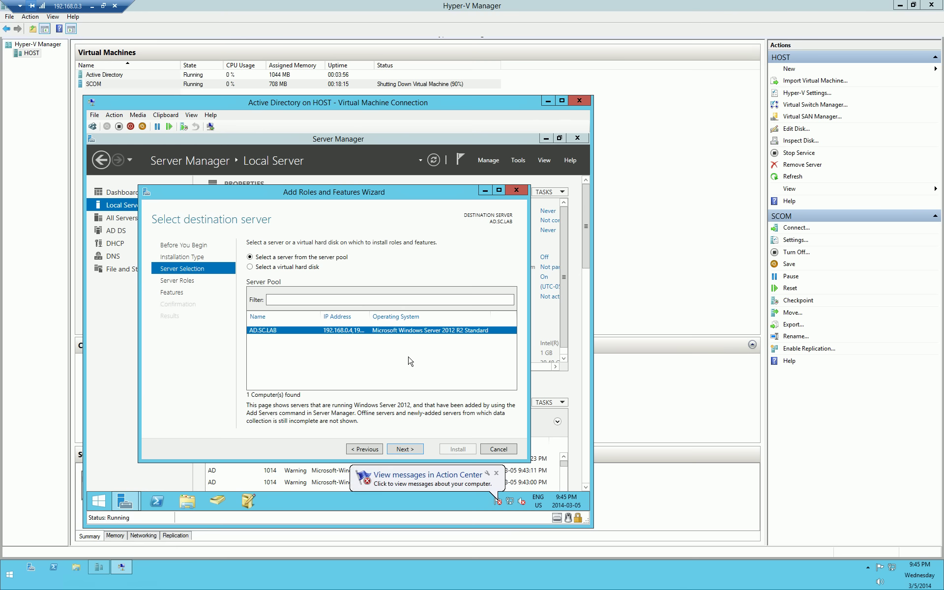
click(416, 450)
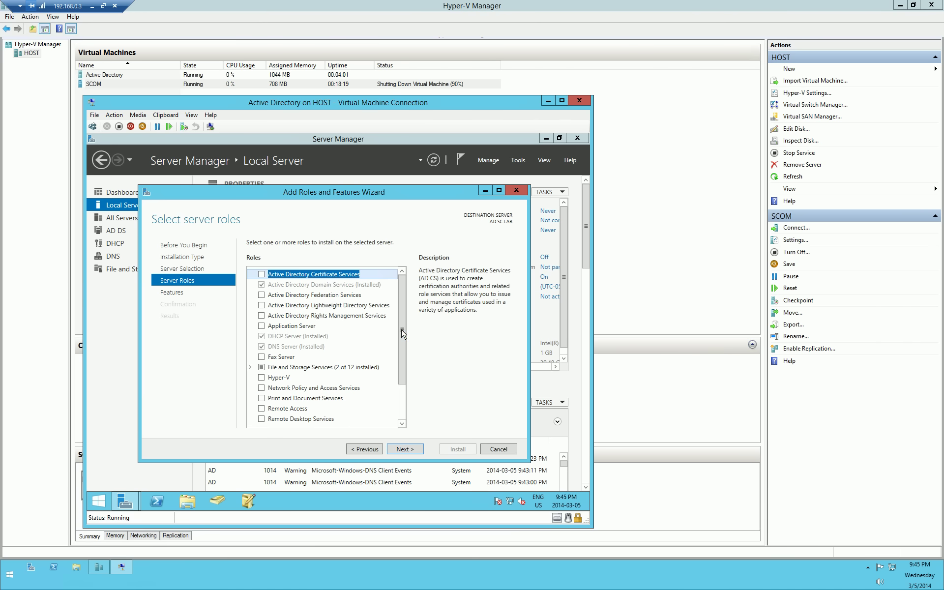
Select the Remote Access server role and advance to its role services without adding other features
drag(402, 333, 403, 369)
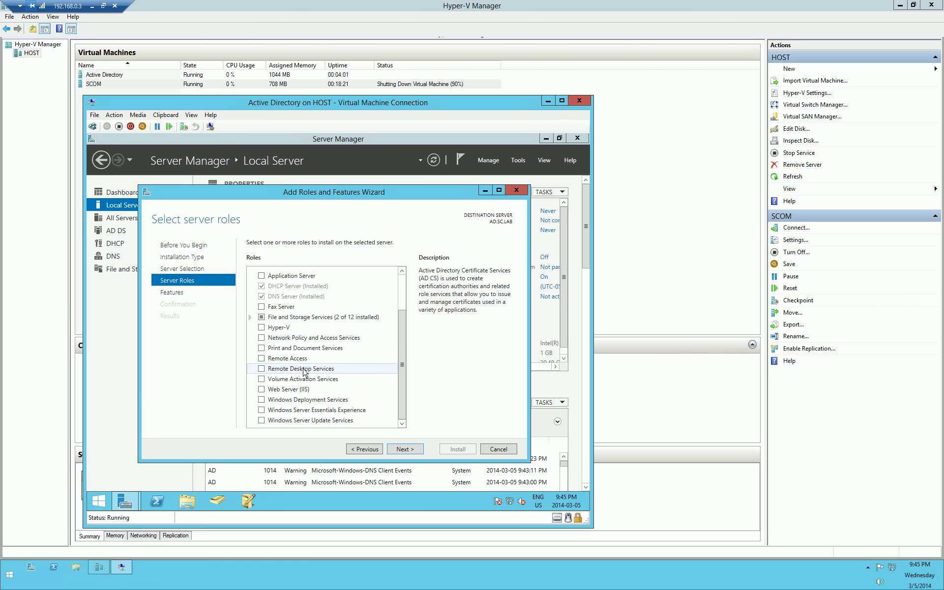
click(288, 363)
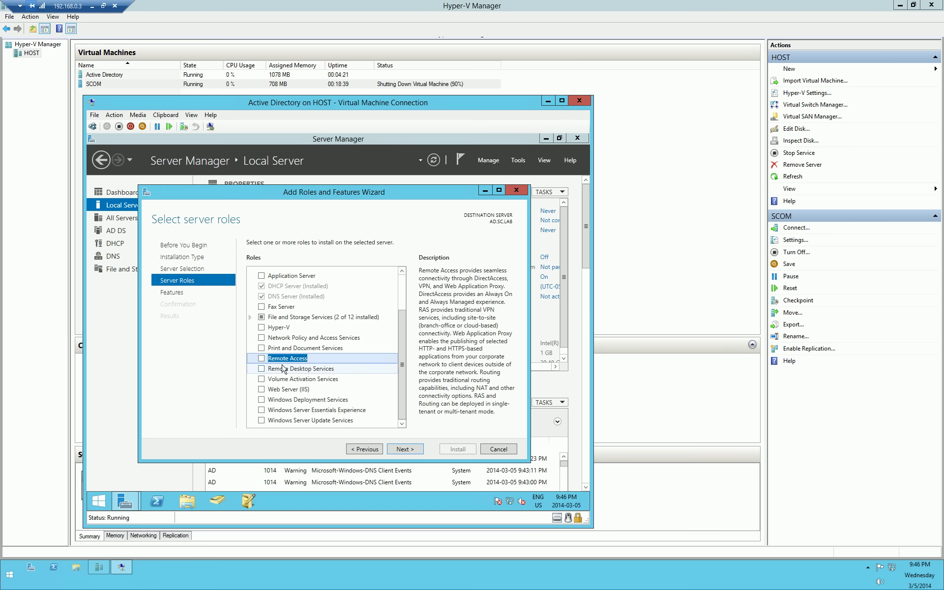
click(262, 359)
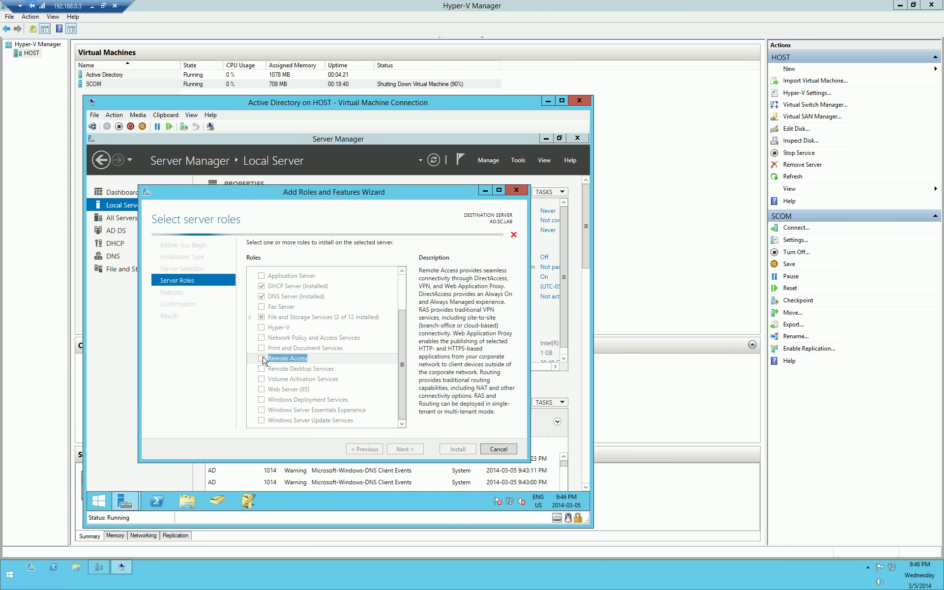
click(398, 449)
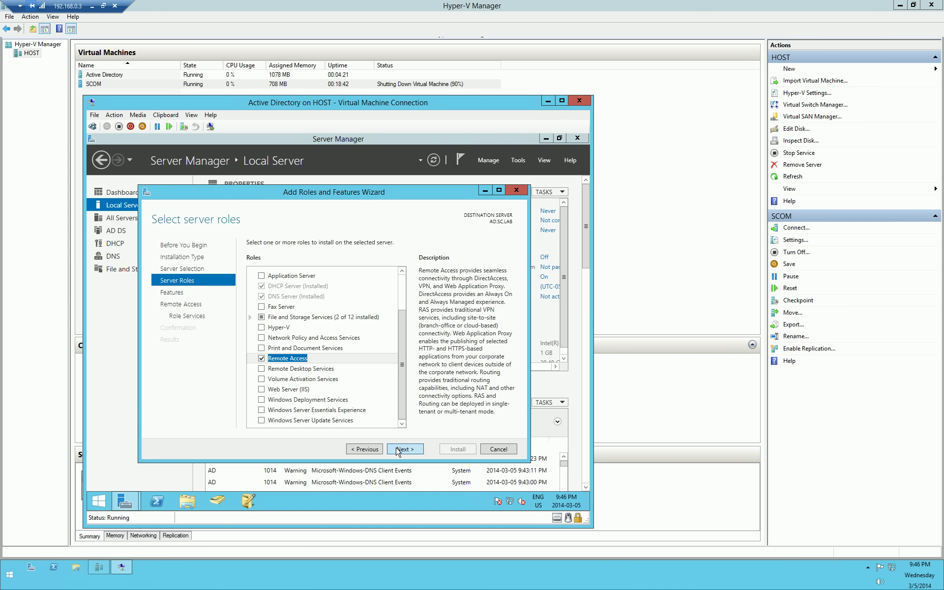
click(398, 450)
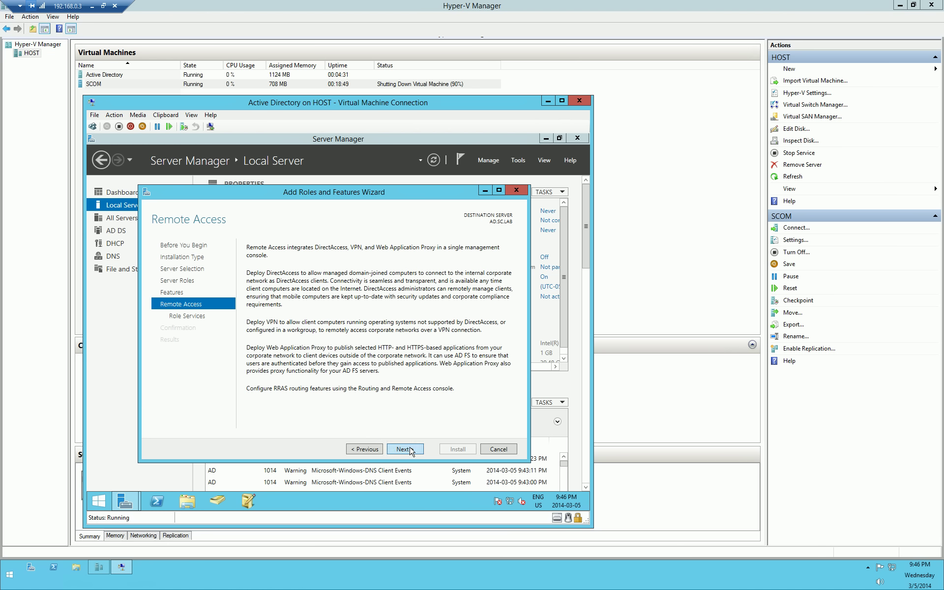
click(411, 450)
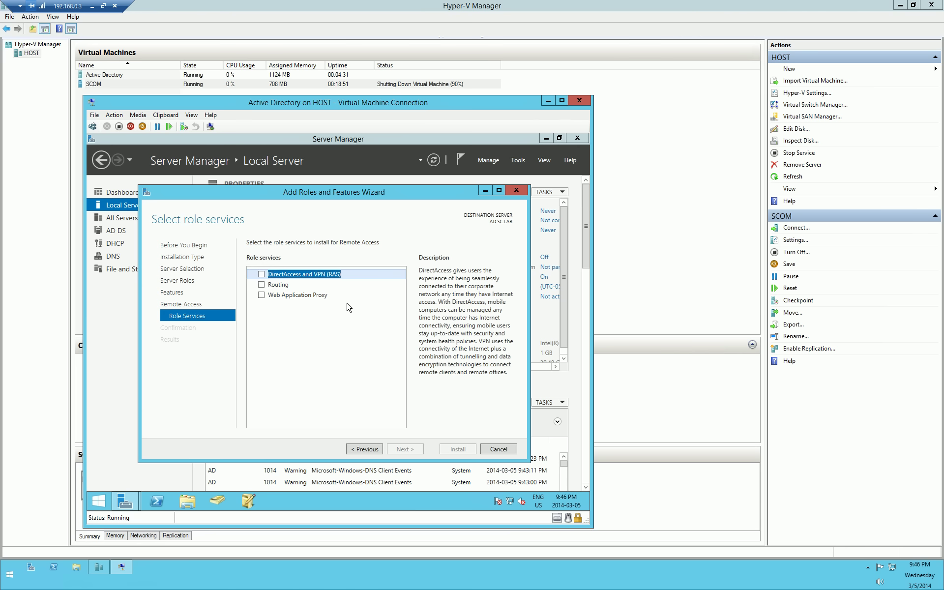
Select the Routing role service and add its required features, including DirectAccess and VPN (RAS) and the management tools
click(280, 286)
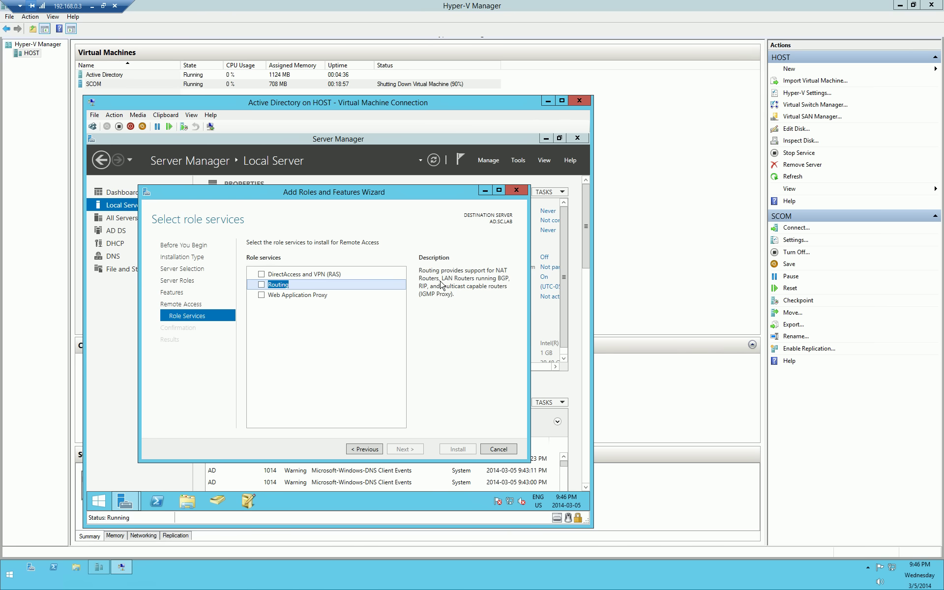
click(262, 285)
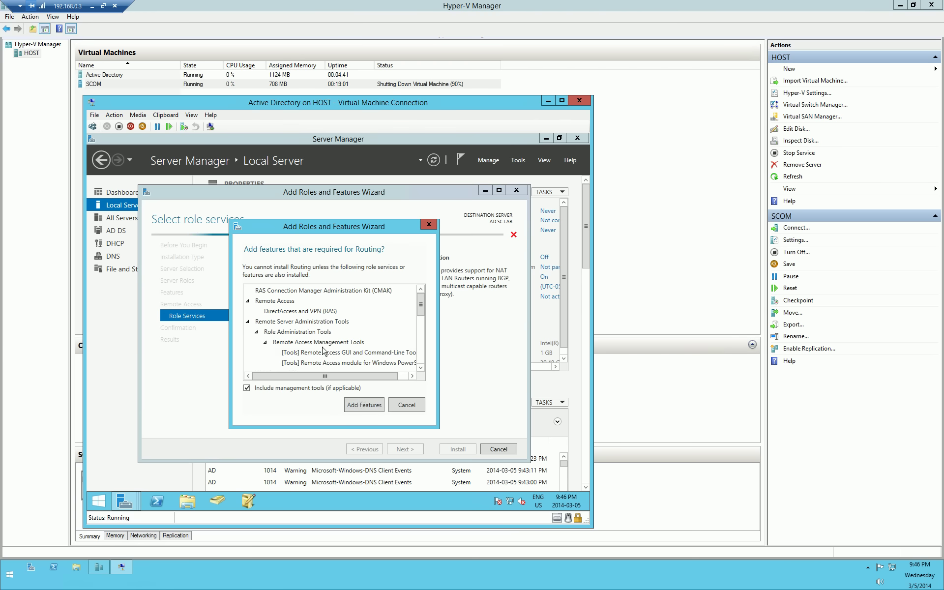
click(362, 406)
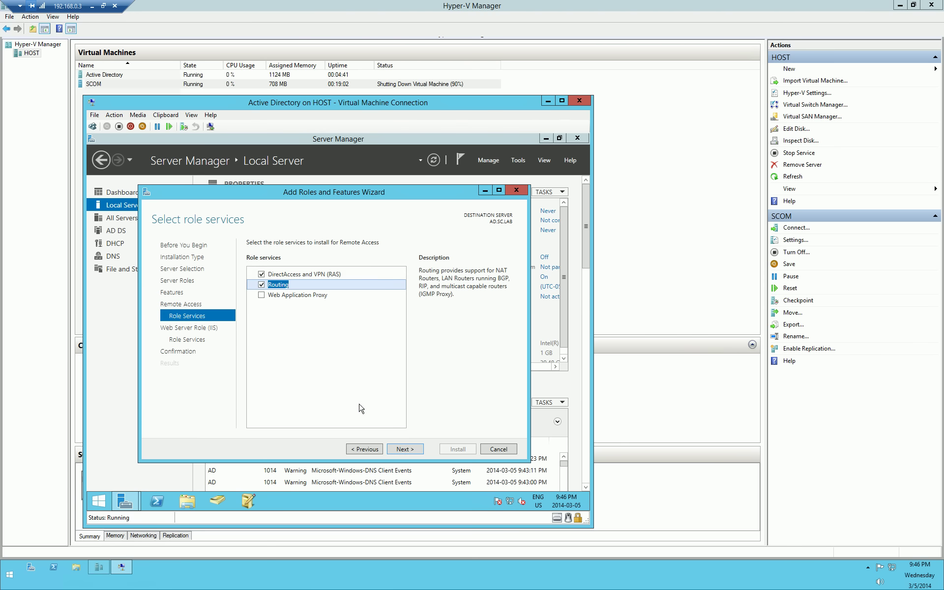
click(314, 275)
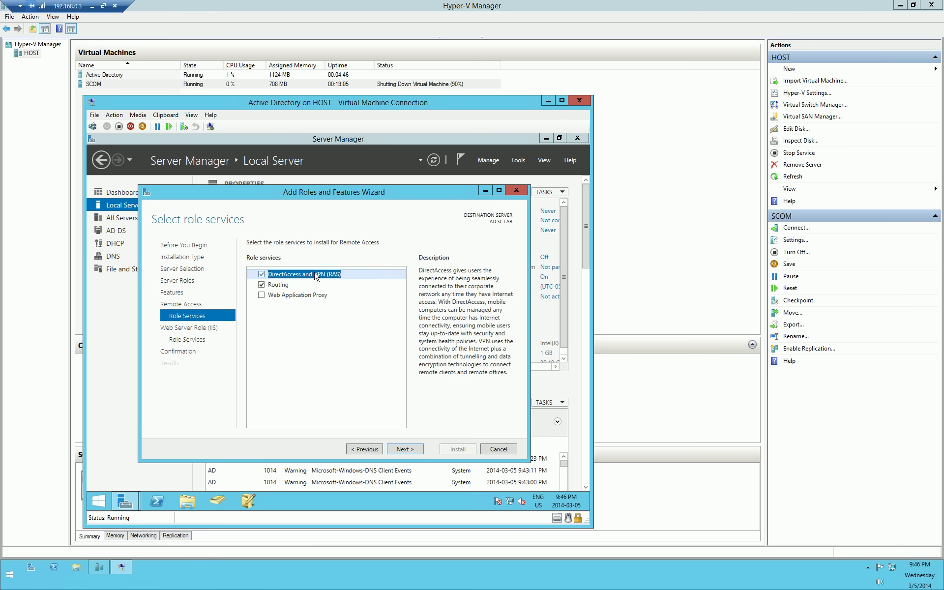
click(422, 450)
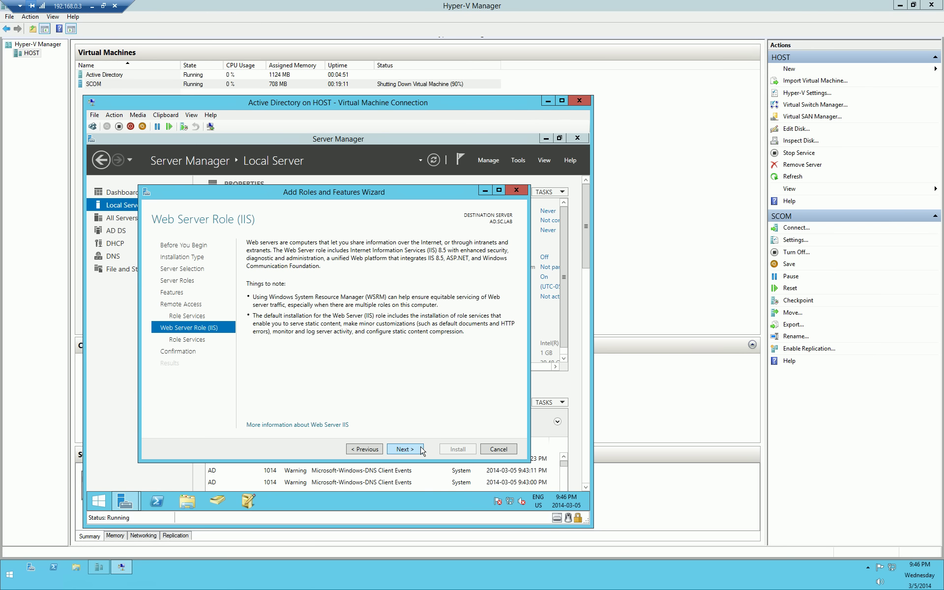
Keep the default Web Server (IIS) role services and start the installation with automatic restart of the destination server enabled
click(422, 451)
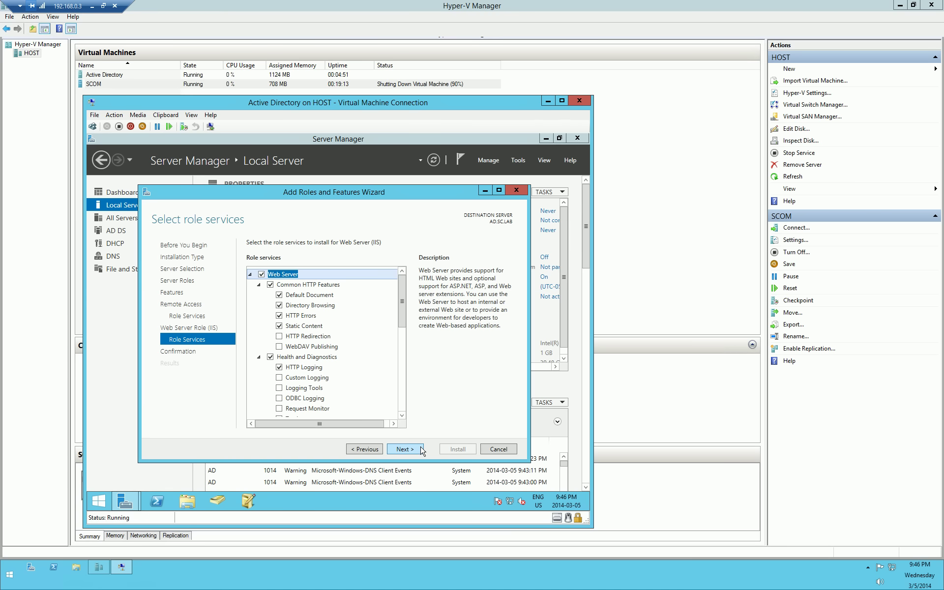
click(422, 451)
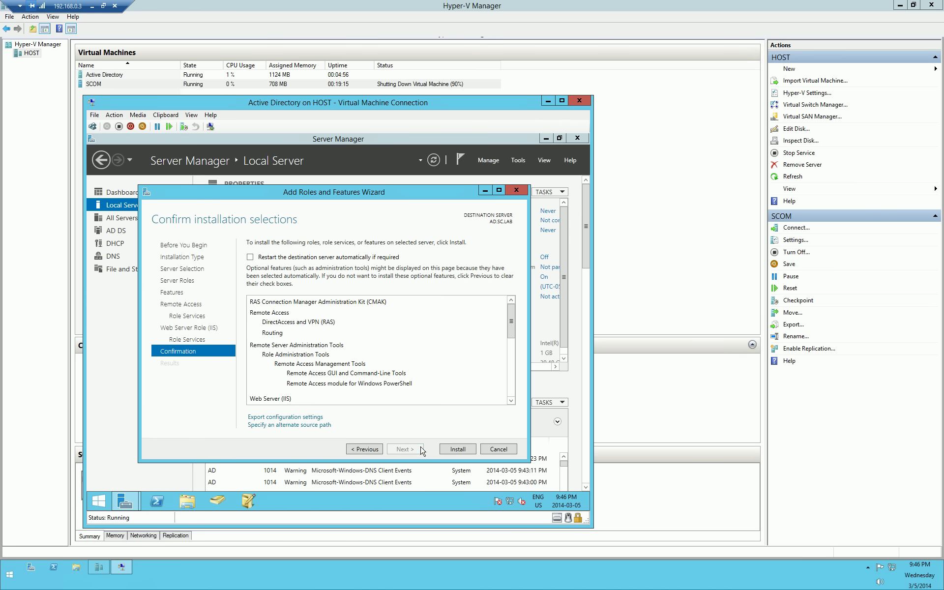
click(250, 257)
click(378, 351)
click(471, 453)
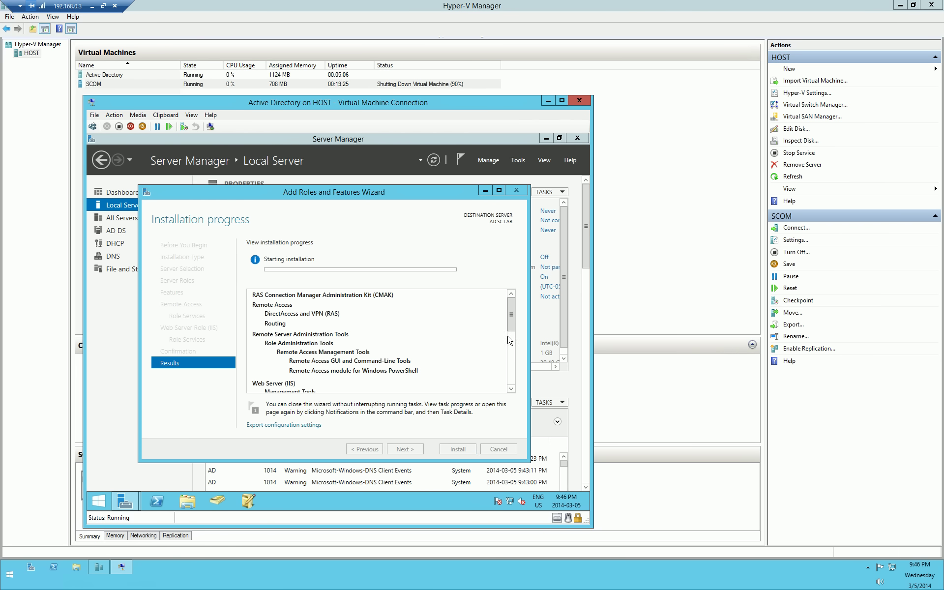
Look through the list of components being installed and close the wizard once the installation finishes
scroll(514, 338, down, 2)
drag(514, 337, 521, 384)
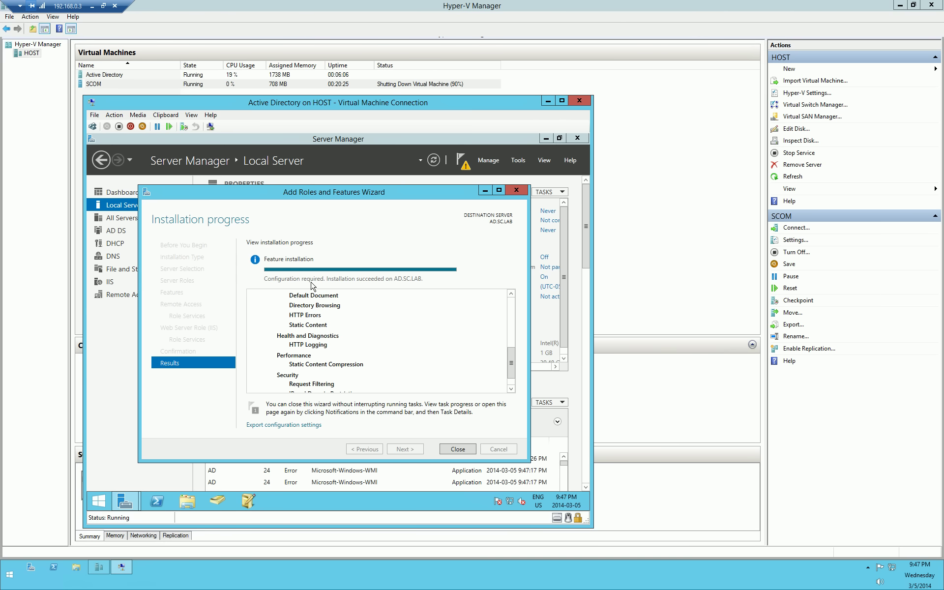
click(468, 450)
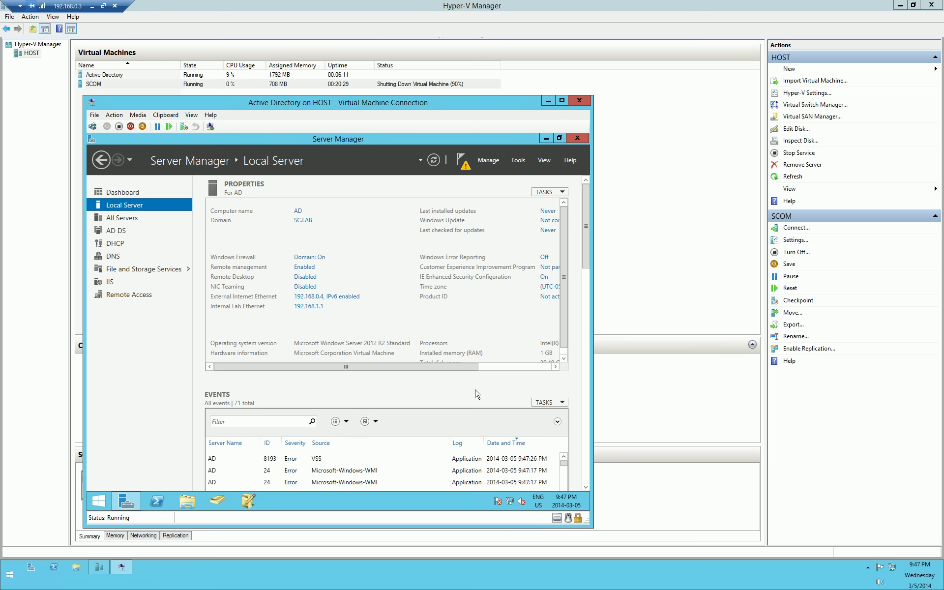
click(464, 168)
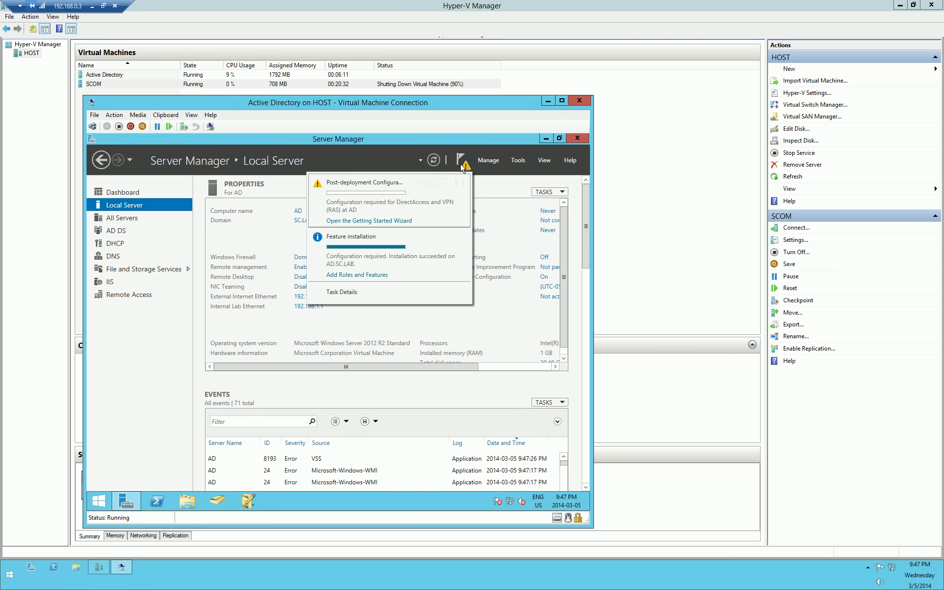
click(402, 222)
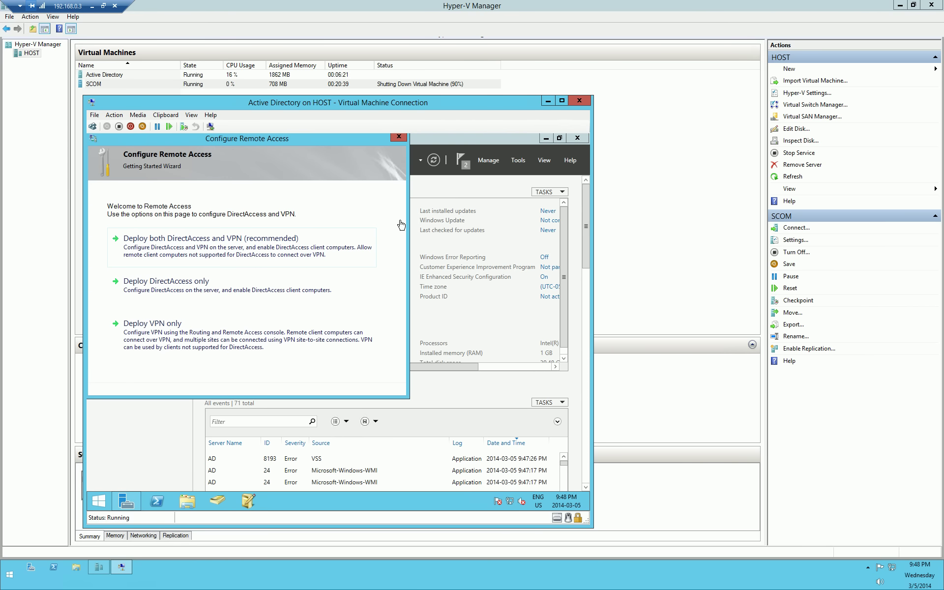
click(397, 138)
click(356, 352)
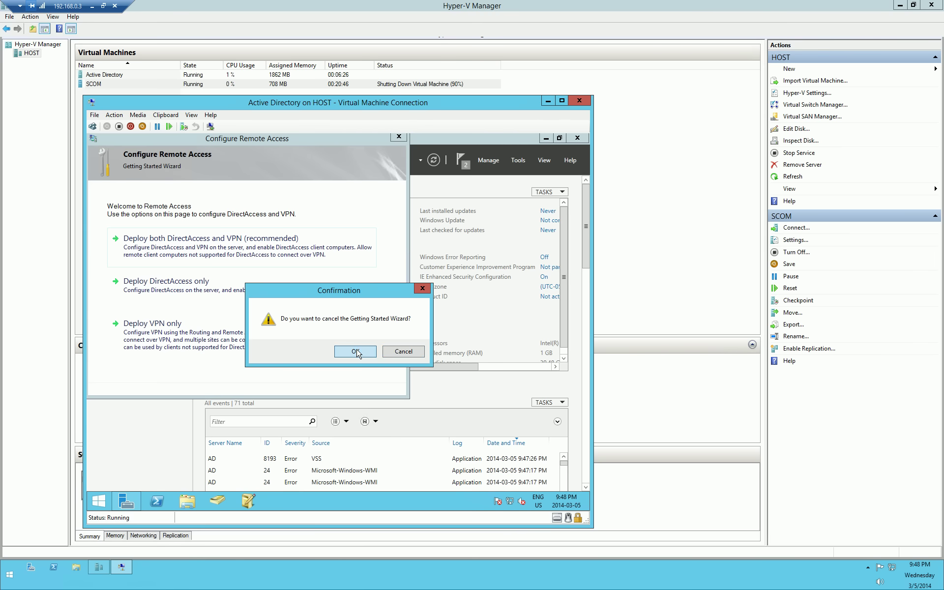
Open RRAS Management from the DirectAccess and VPN configuration in Remote Access Management, maximize it and view the server status
click(519, 161)
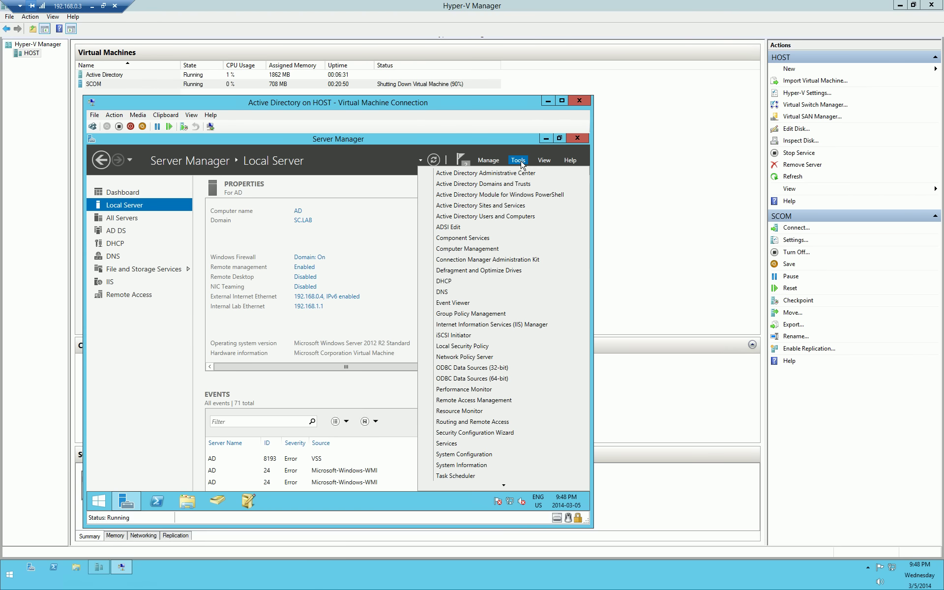
click(457, 406)
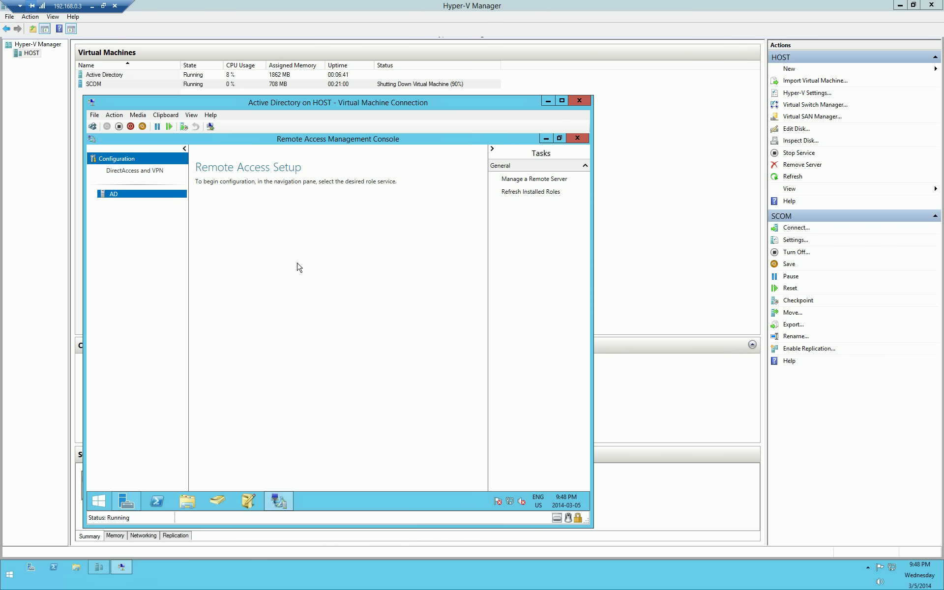
click(129, 171)
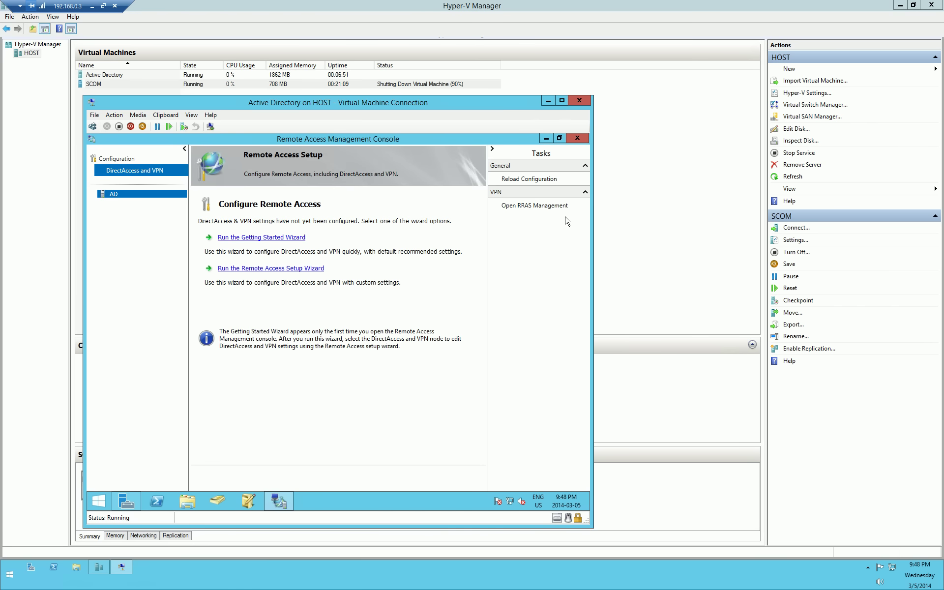
click(518, 211)
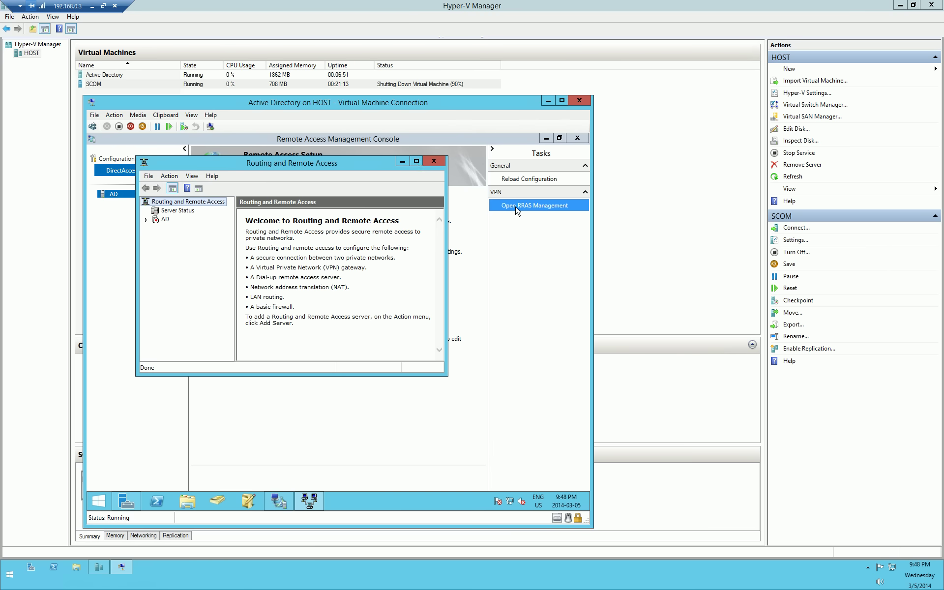
click(416, 162)
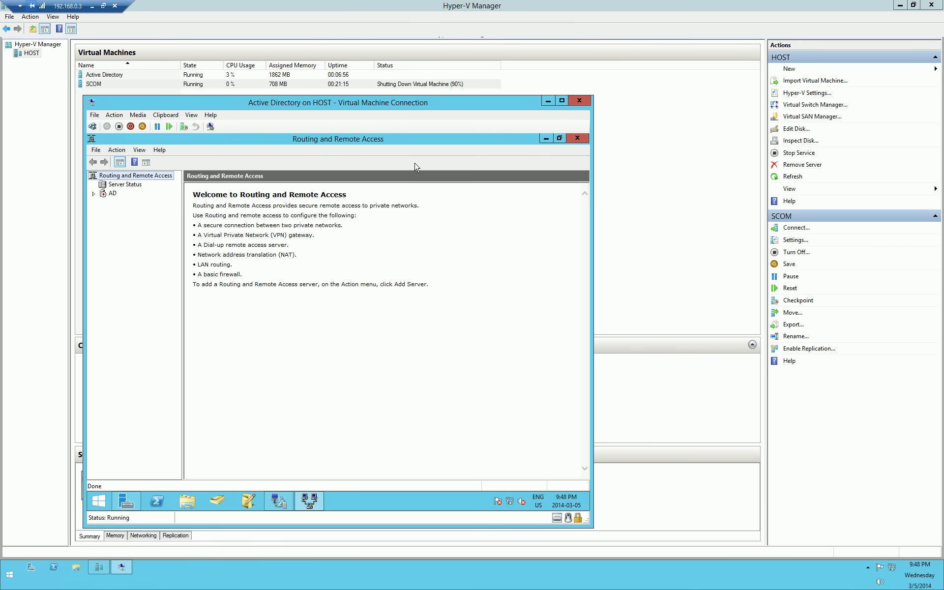
click(119, 185)
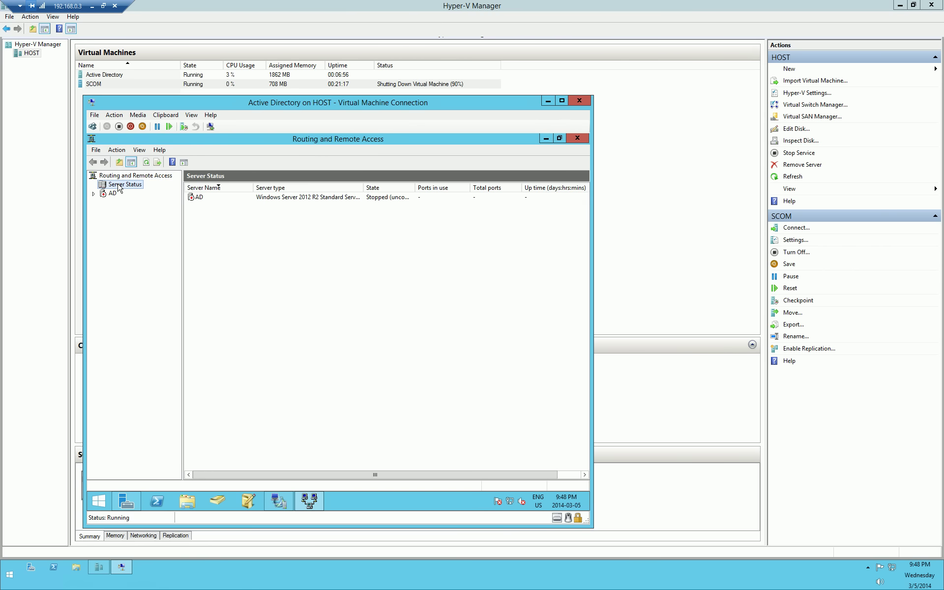
Configure and enable Routing and Remote Access on server AD as network address translation (NAT), using External Internet Ethernet as the public interface
click(112, 193)
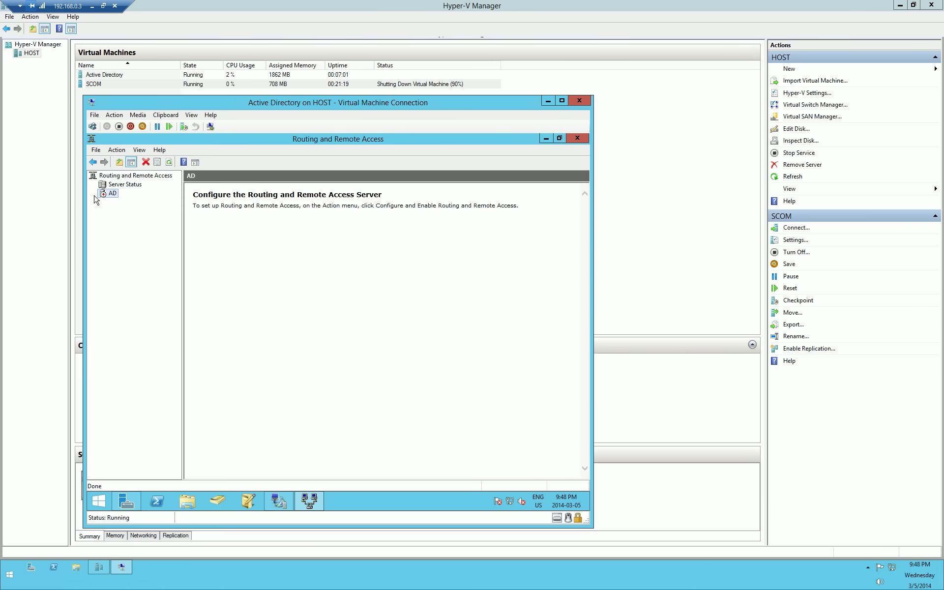
right_click(113, 199)
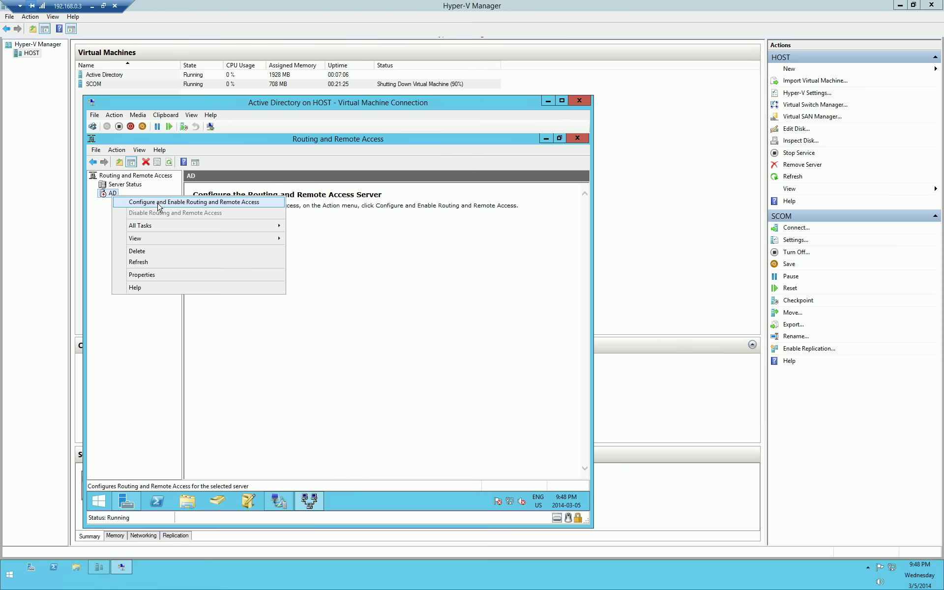
click(159, 203)
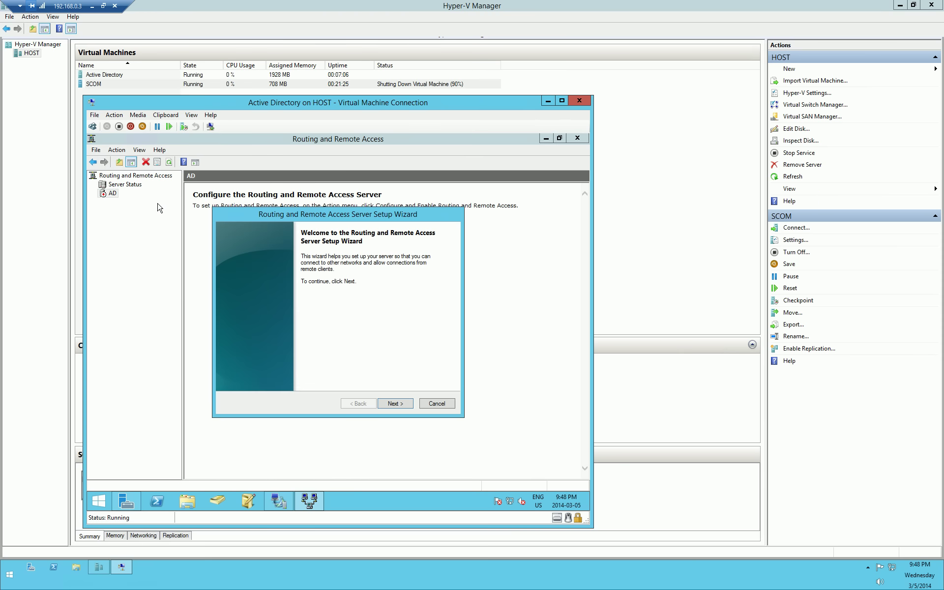
click(402, 405)
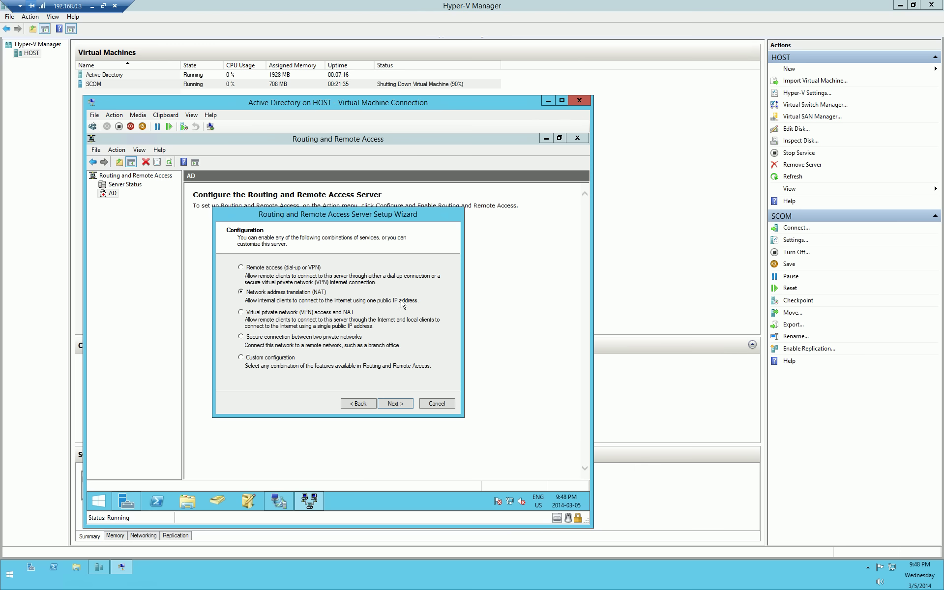
click(406, 408)
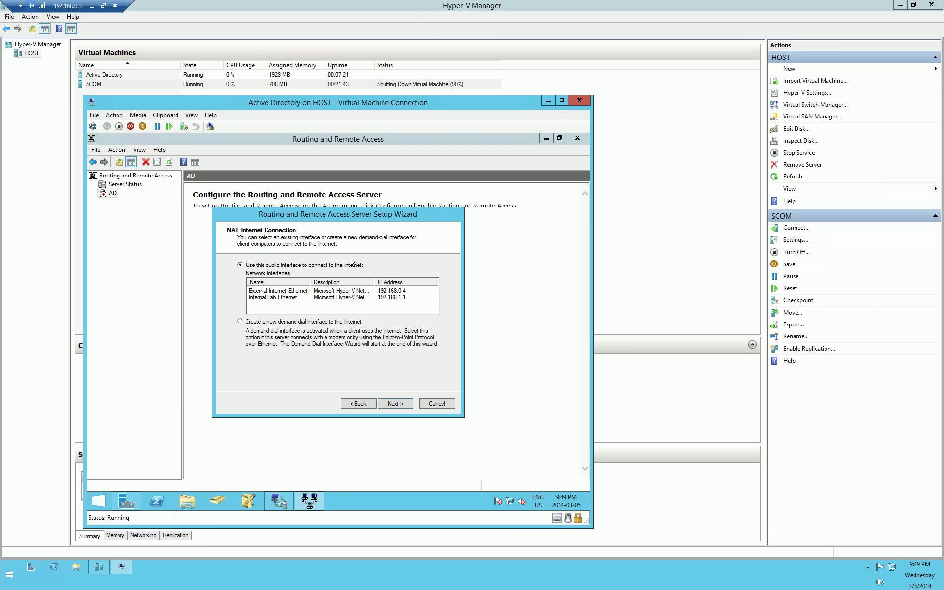
click(299, 294)
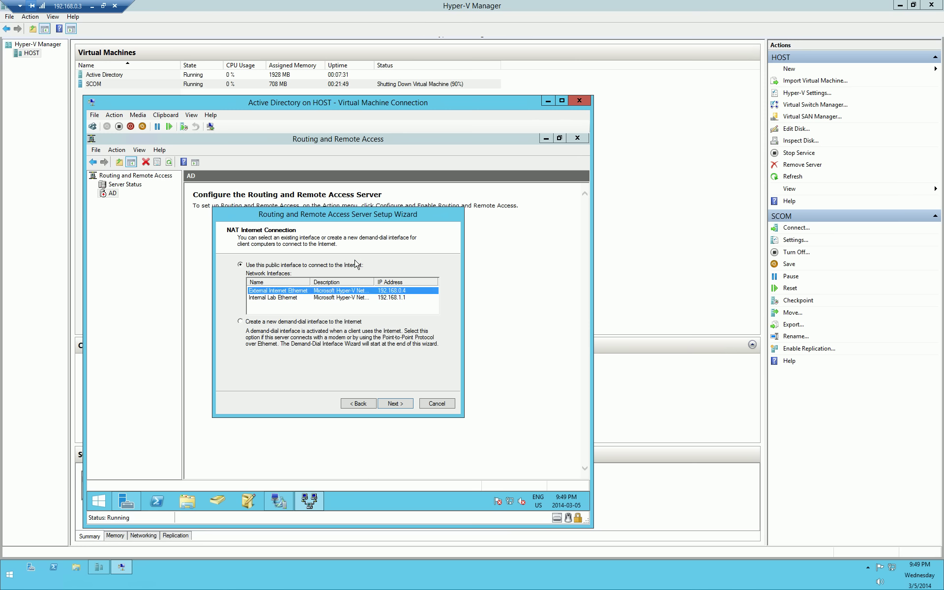
click(404, 404)
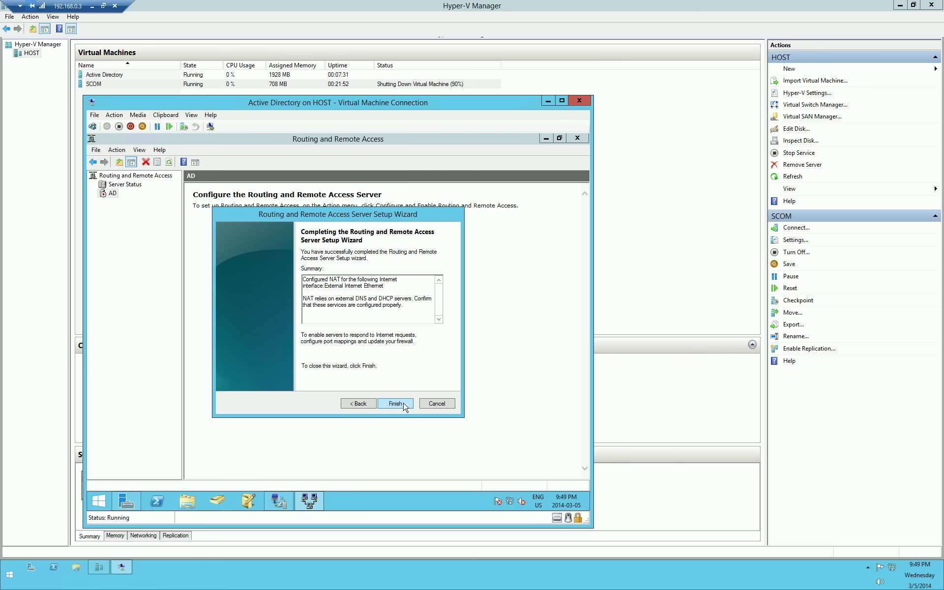
click(403, 404)
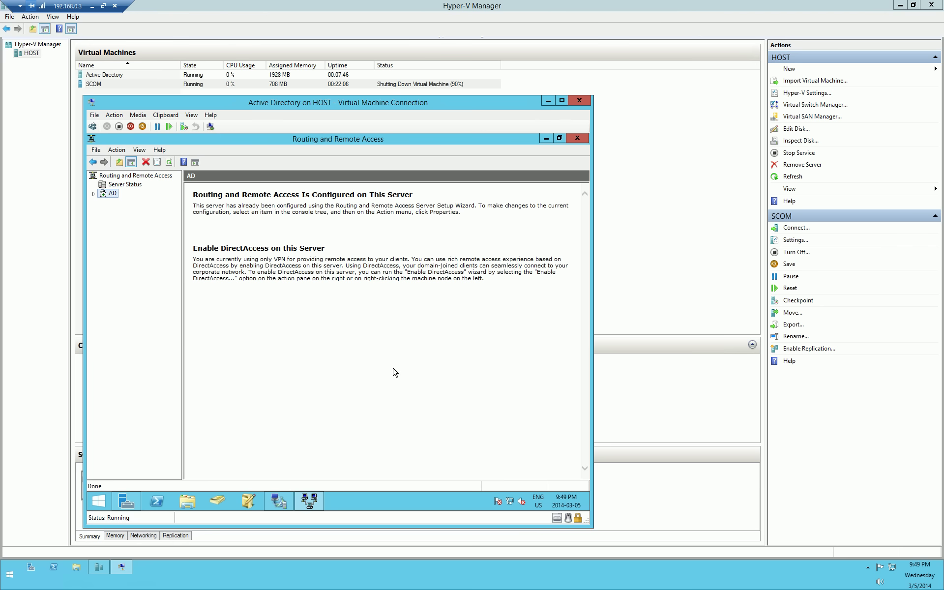
Examine the server status, AD's network interfaces, and the IPv4 General, NAT and Static Routes entries
click(110, 186)
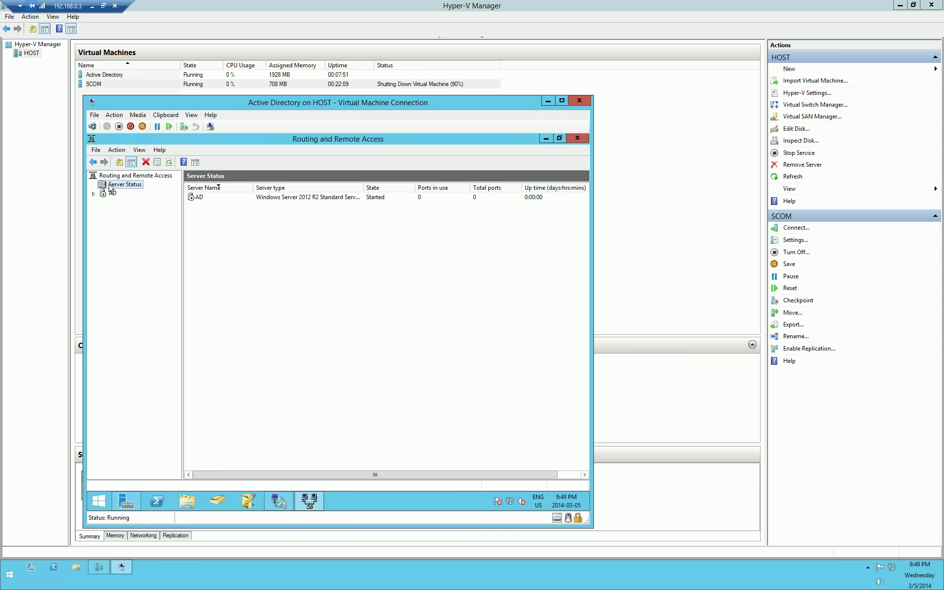
click(200, 200)
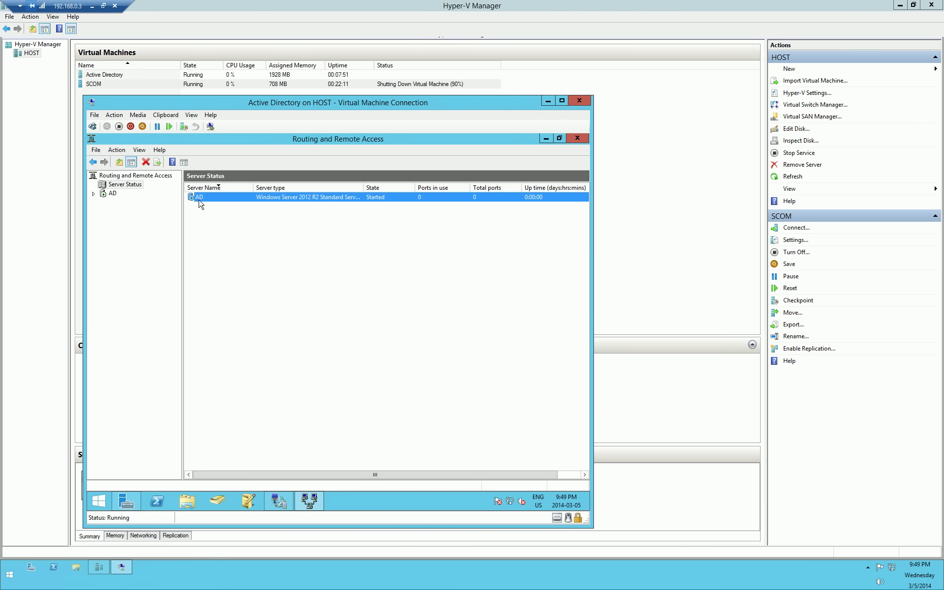
double_click(104, 196)
click(133, 203)
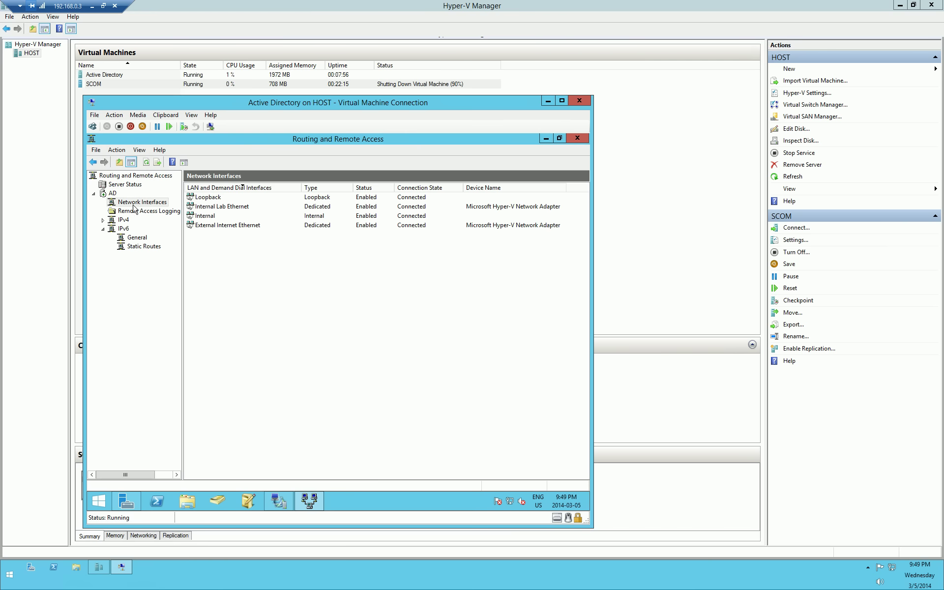
click(103, 220)
click(134, 228)
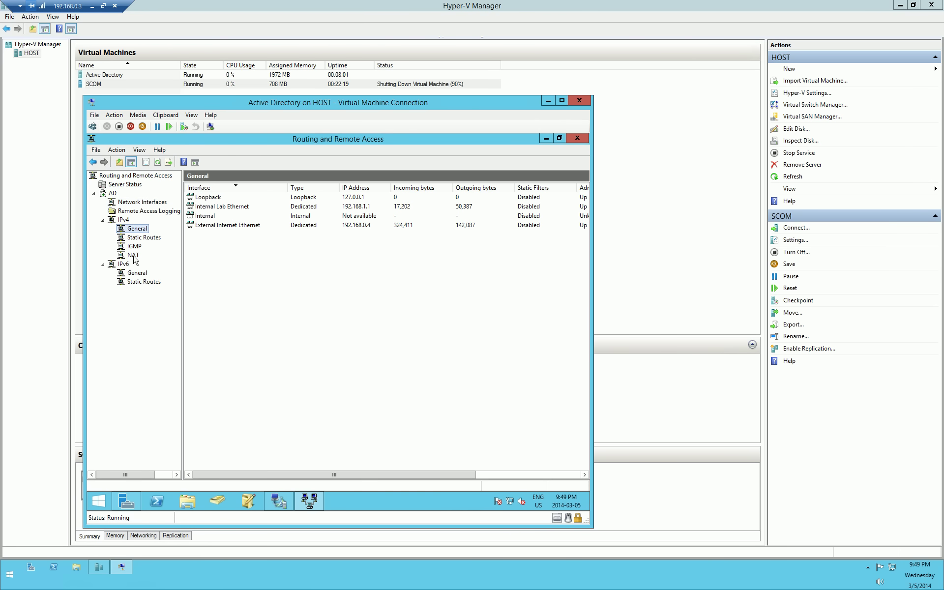
click(134, 256)
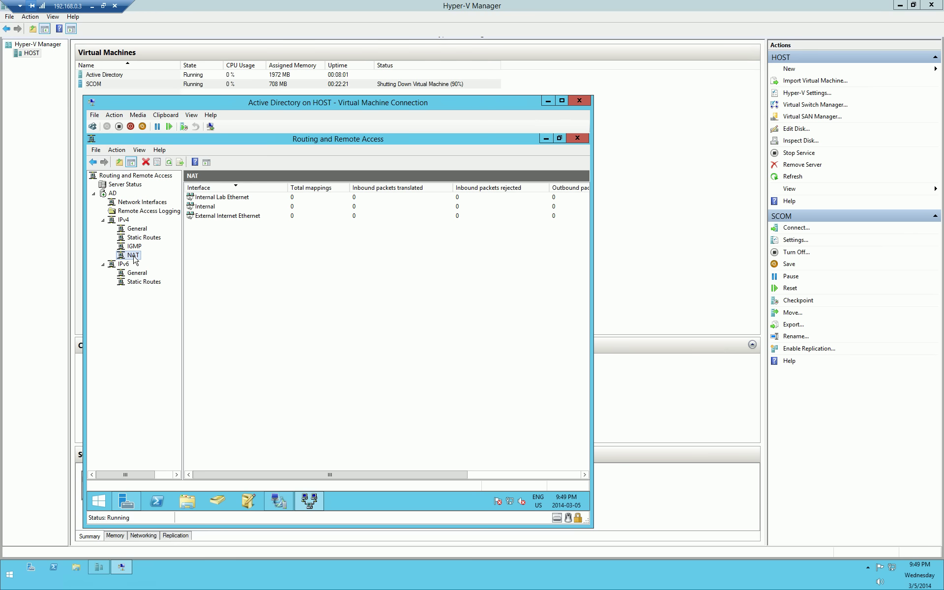
click(138, 239)
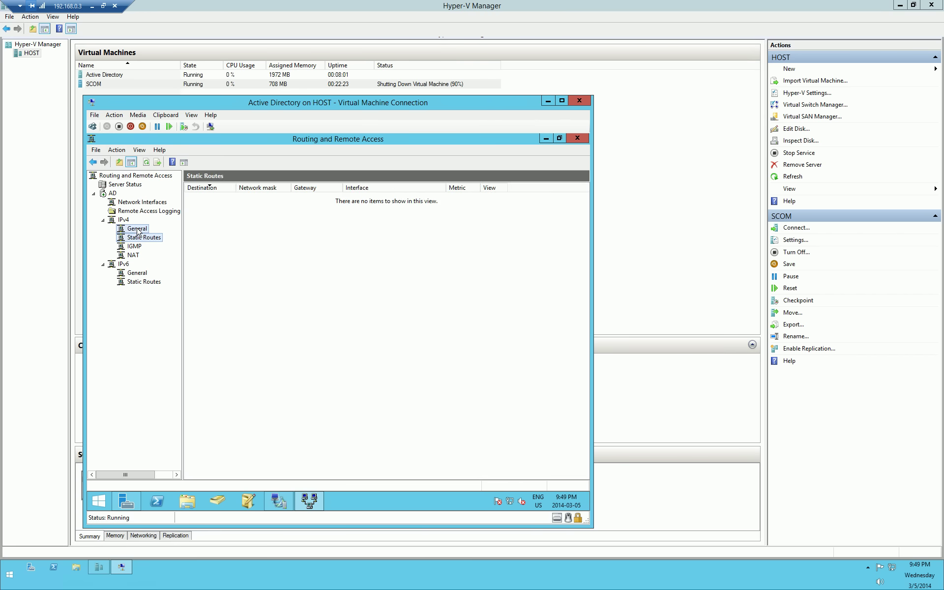
click(137, 229)
click(140, 186)
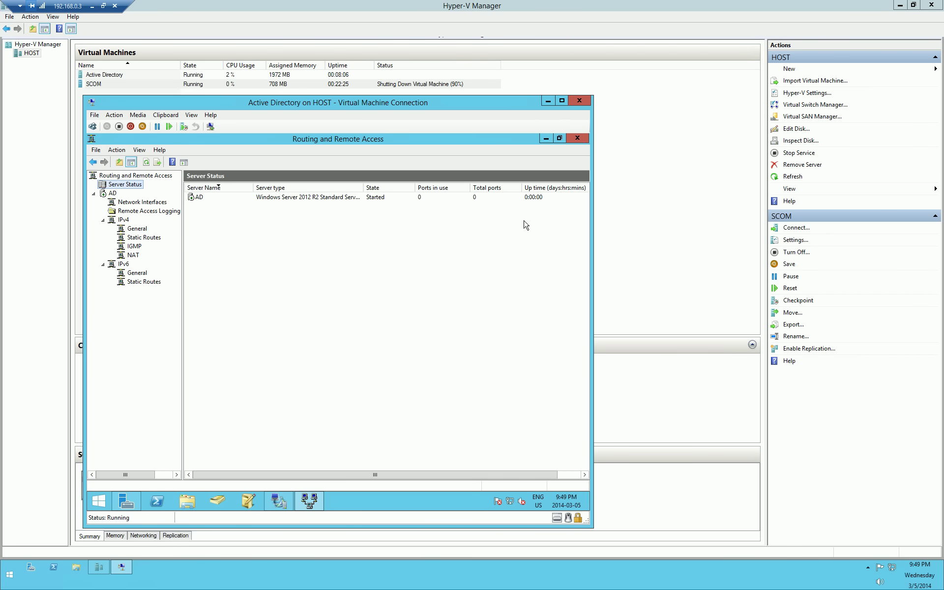
Close both remote access consoles, then refresh Server Manager, check its Dashboard and close it
click(575, 142)
click(576, 140)
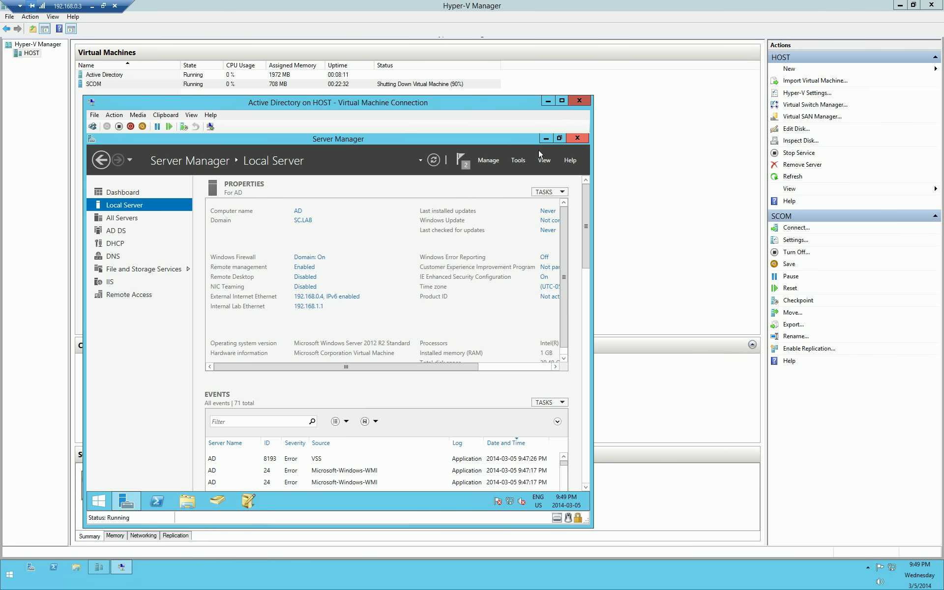
click(432, 162)
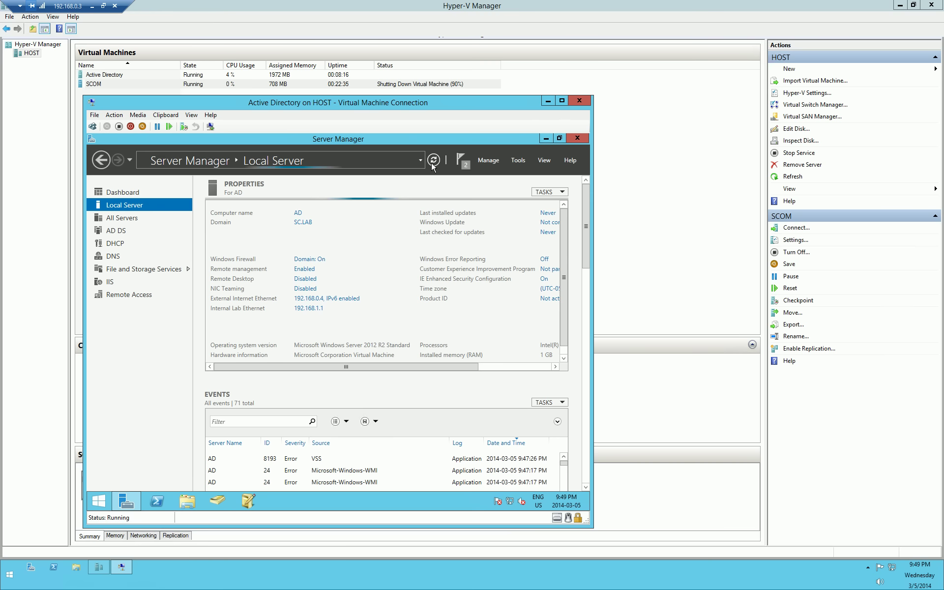
click(101, 195)
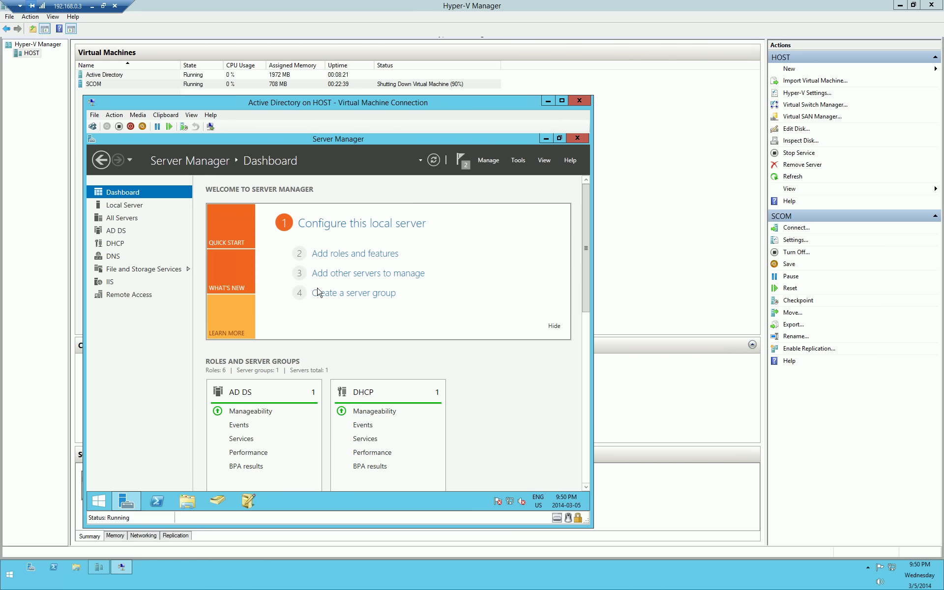
click(577, 139)
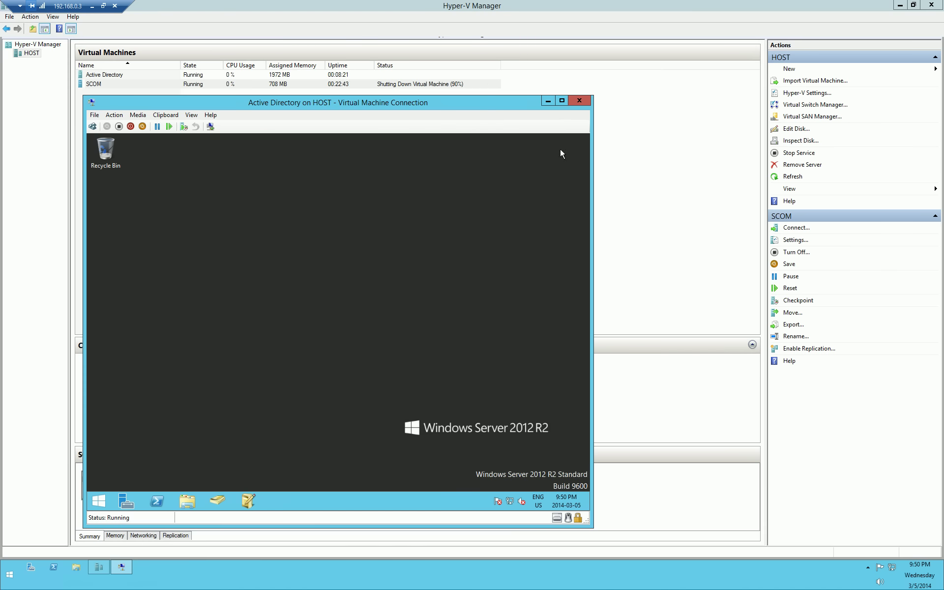